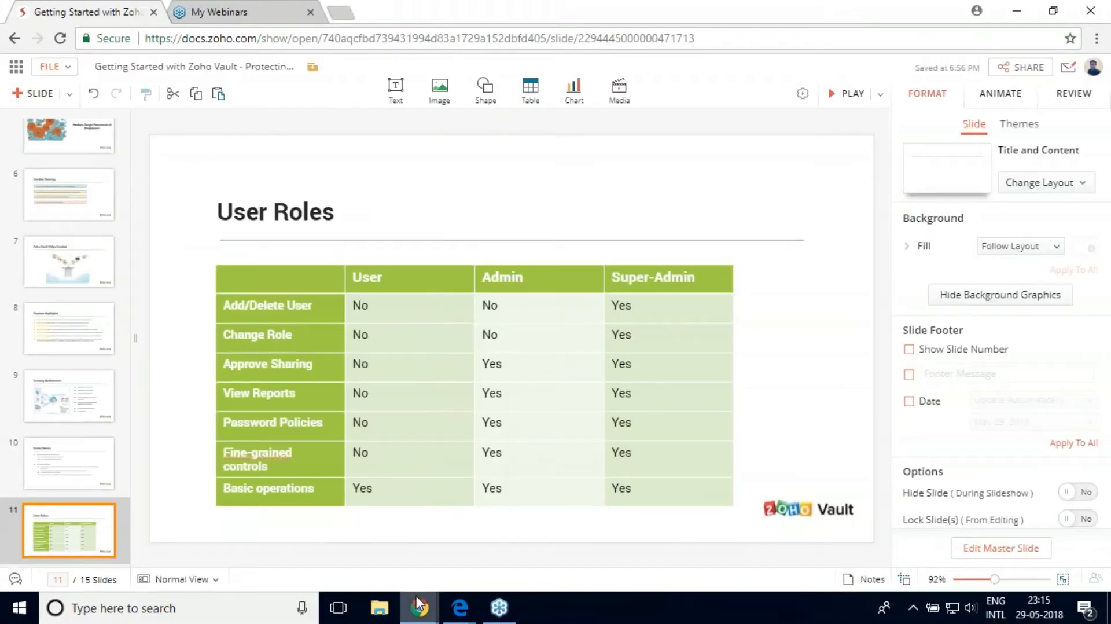
Step: Sign up for a free Zoho Vault account with the work e-mail and a password, accepting the terms
{"action": "mouse_move", "coordinate": [420, 608]}
{"action": "left_click", "coordinate": [443, 538]}
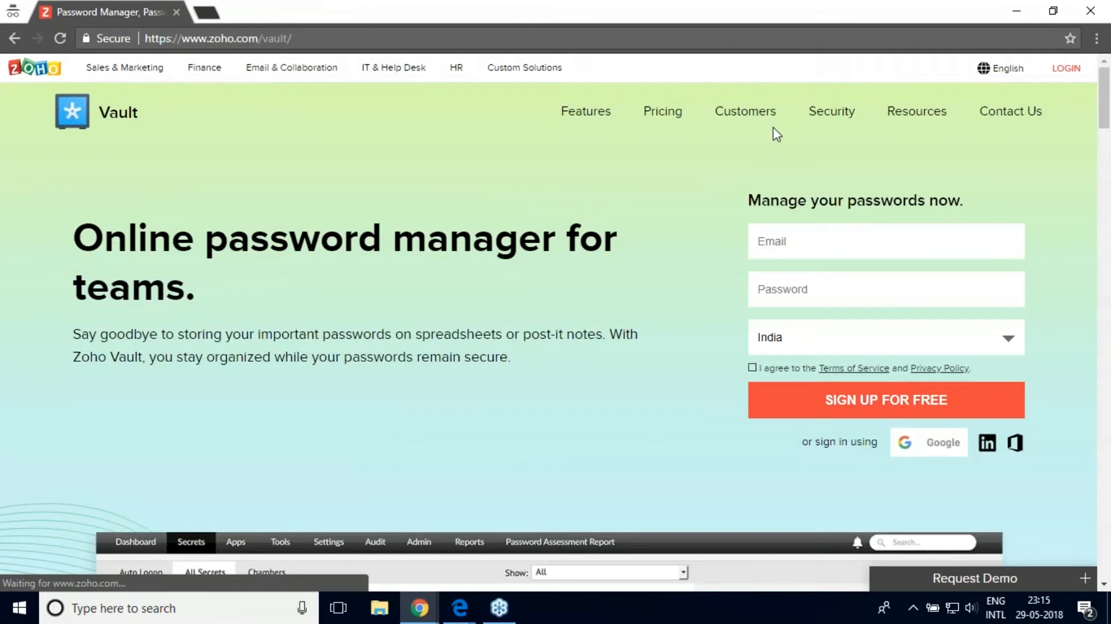
{"action": "left_click", "coordinate": [801, 248]}
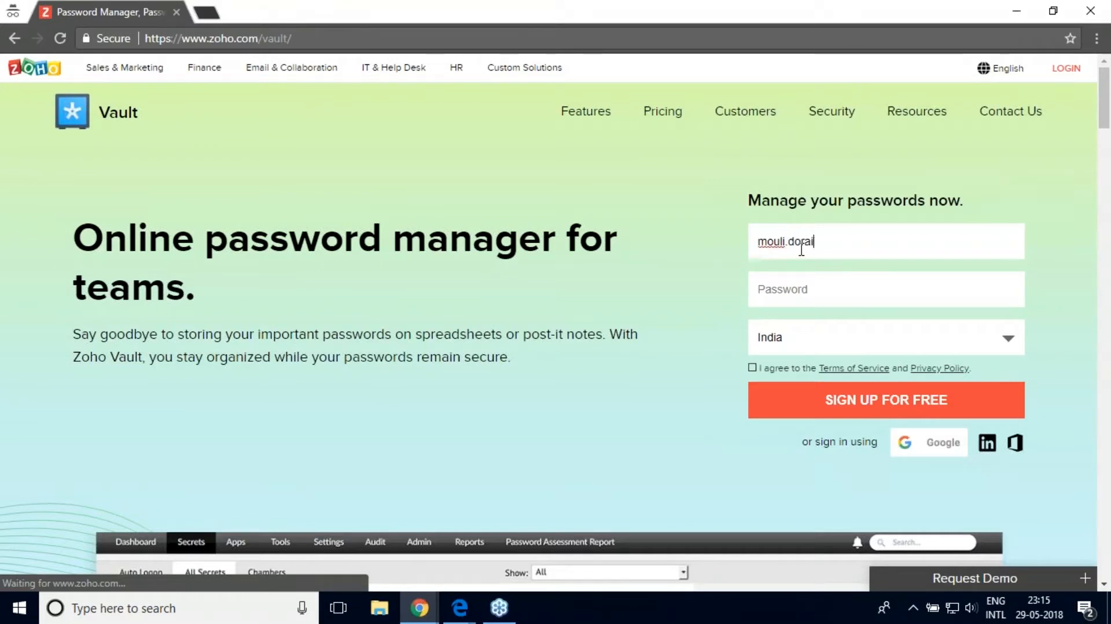
{"action": "key", "text": "Tab"}
{"action": "type", "text": "********"}
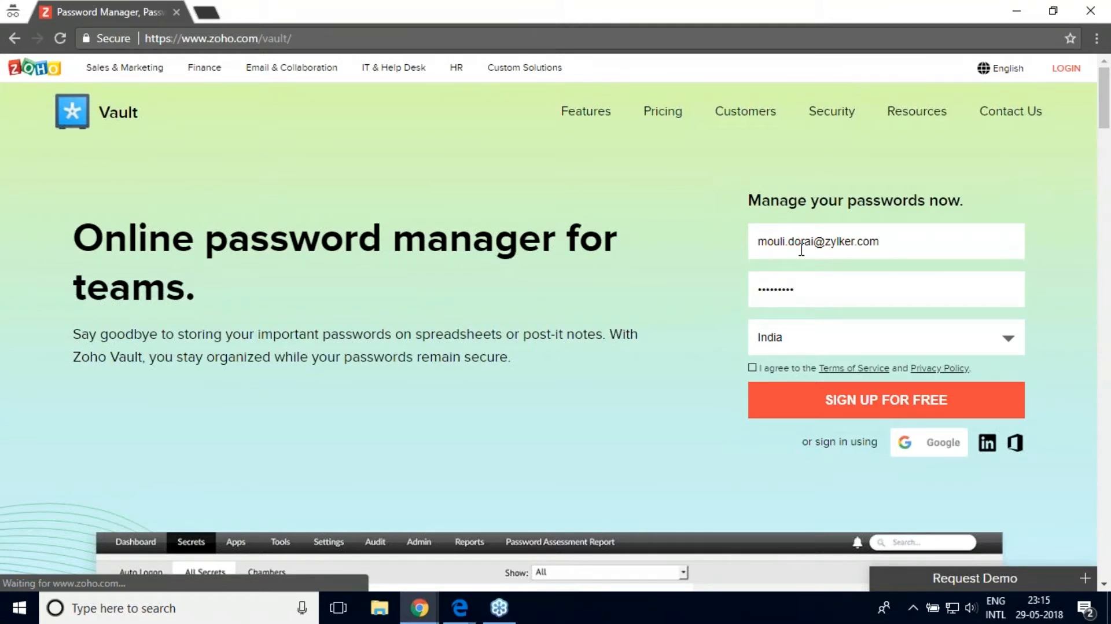
{"action": "left_click", "coordinate": [752, 369]}
{"action": "left_click", "coordinate": [822, 398]}
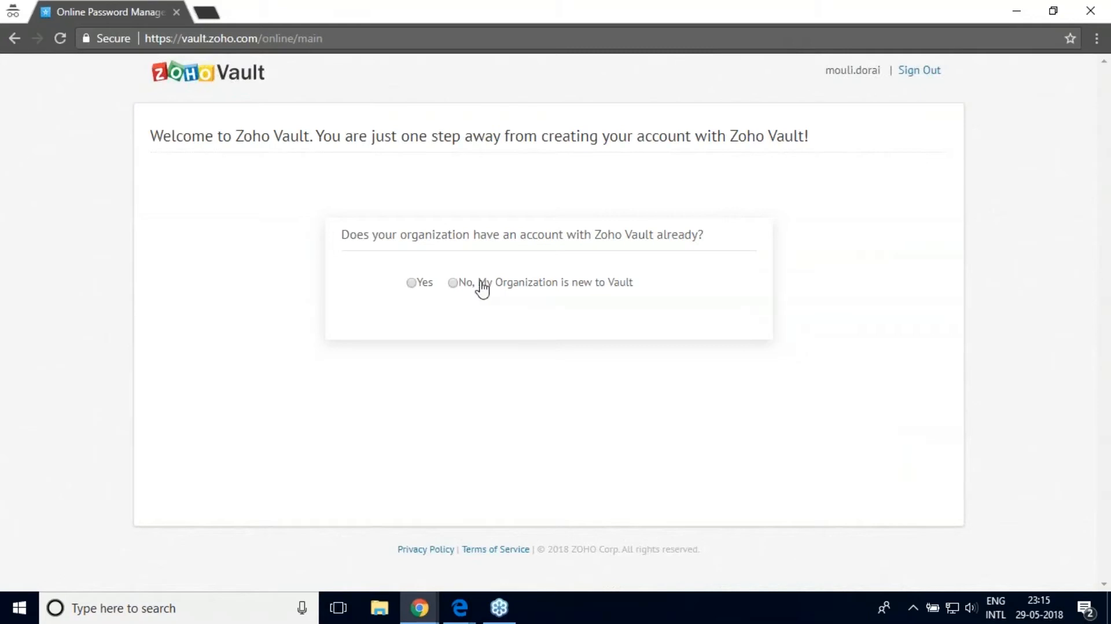
Step: Mark the organization as new to Vault, name it Zylker, and enter and confirm a passphrase
{"action": "left_click", "coordinate": [453, 283]}
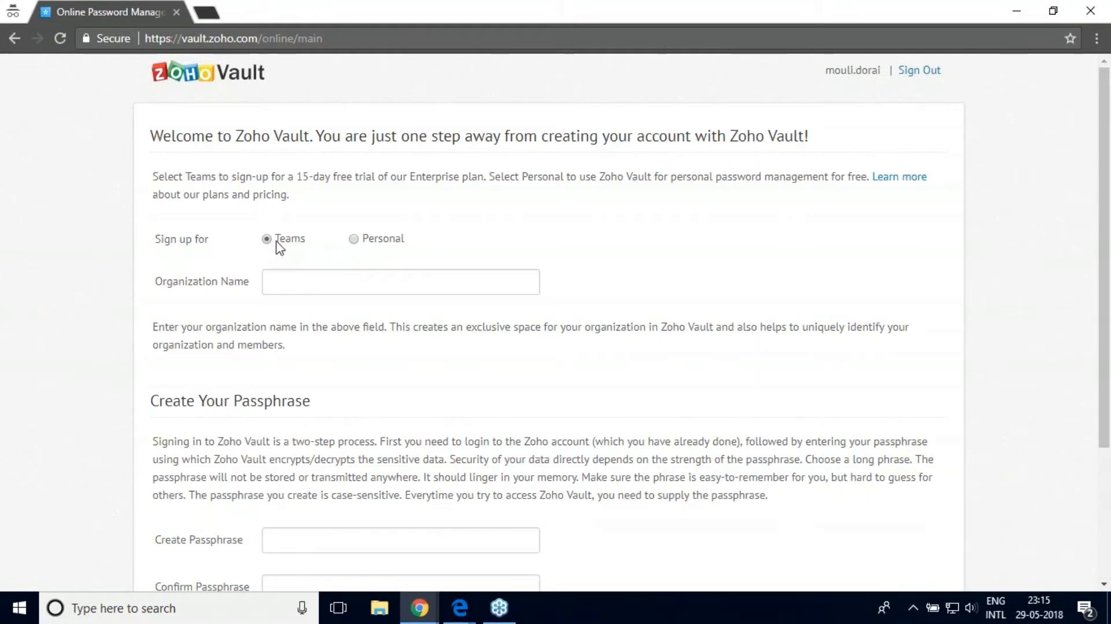
{"action": "left_click", "coordinate": [286, 281]}
{"action": "type", "text": "Z"}
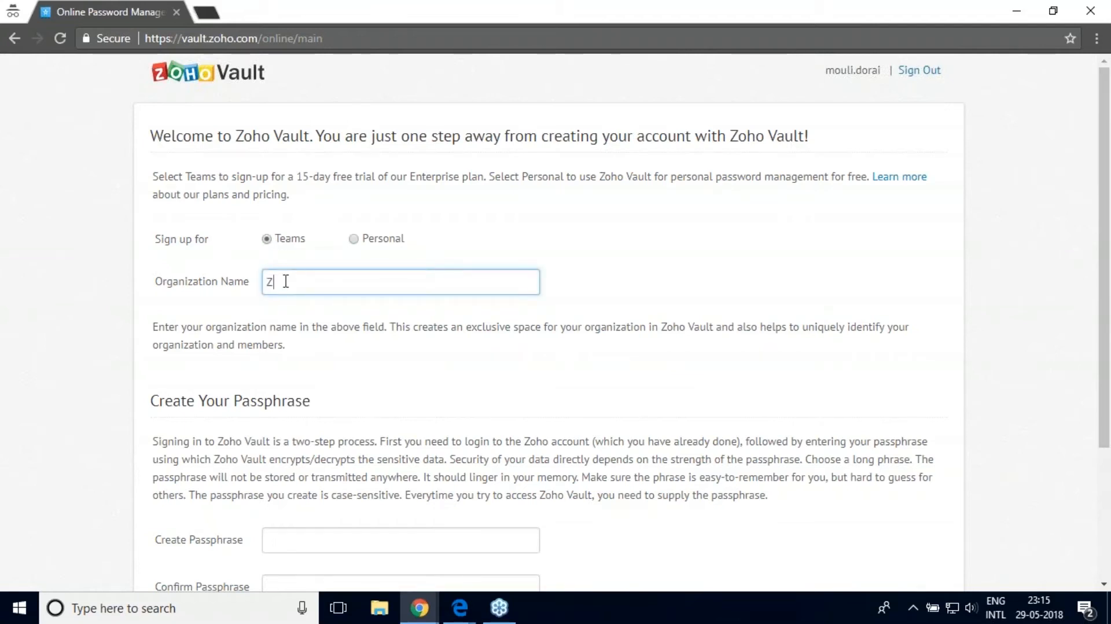
{"action": "type", "text": "ylker"}
{"action": "left_click", "coordinate": [520, 537]}
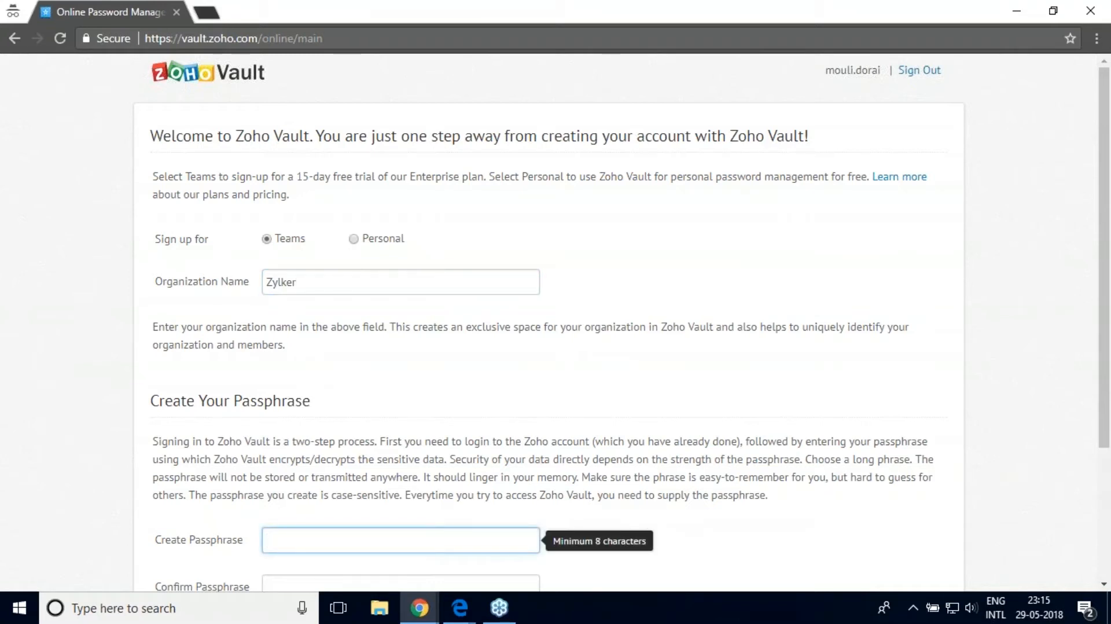
{"action": "type", "text": "•••••••••"}
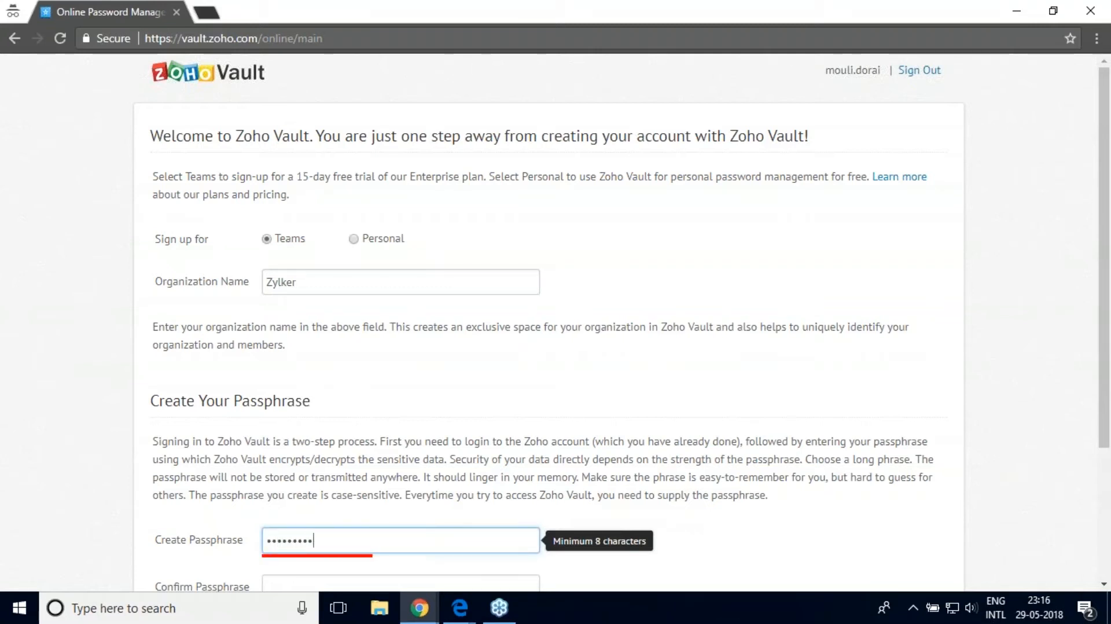
{"action": "type", "text": "••"}
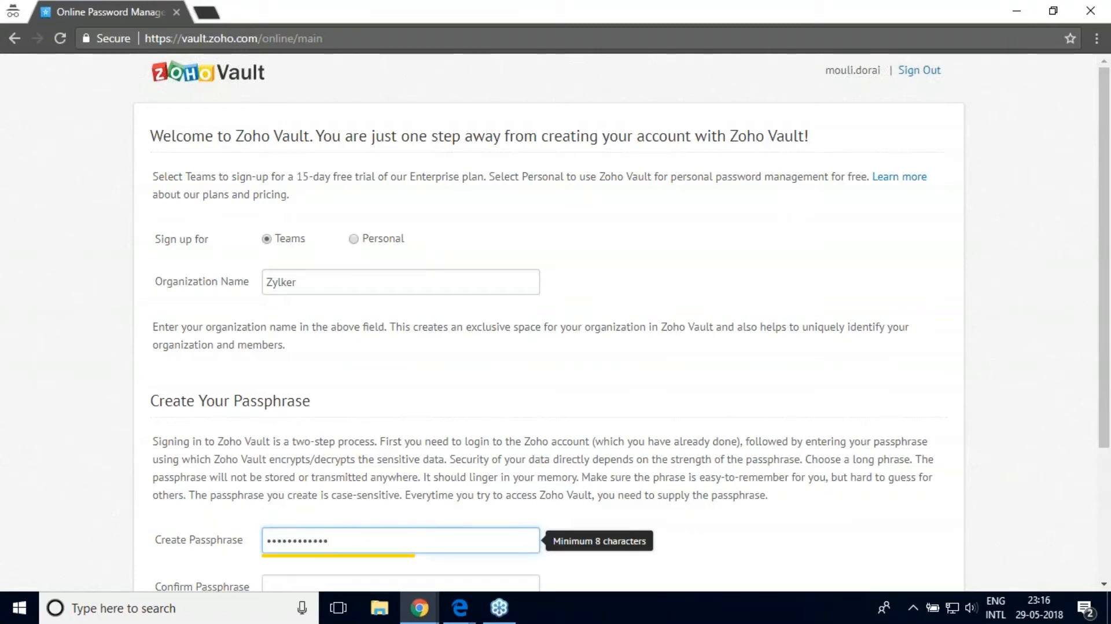
{"action": "key", "text": "Tab"}
{"action": "type", "text": "••••••••"}
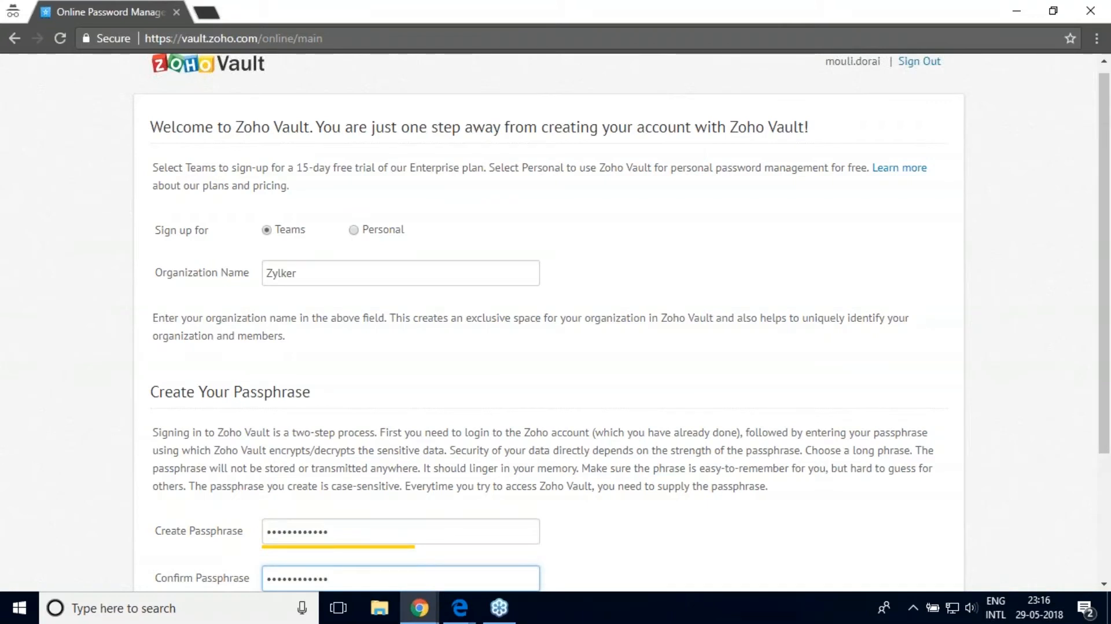
Step: Acknowledge the passphrase cannot be recovered, dismiss the notice, and save the Teams organization setup
{"action": "left_click", "coordinate": [689, 524]}
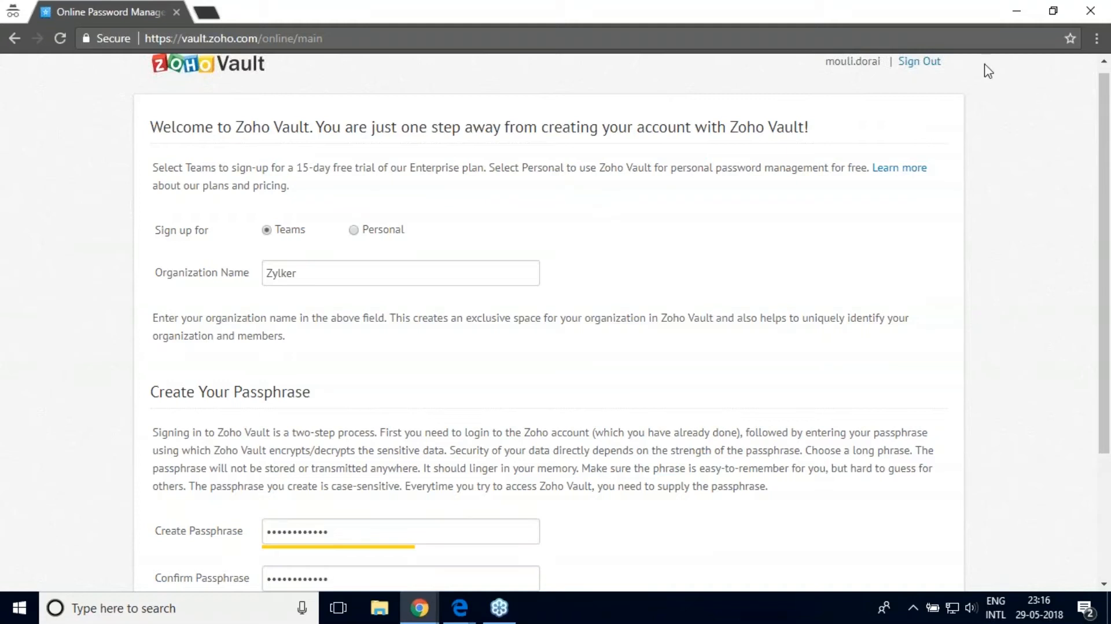
{"action": "left_click", "coordinate": [953, 6]}
{"action": "left_click", "coordinate": [1099, 176]}
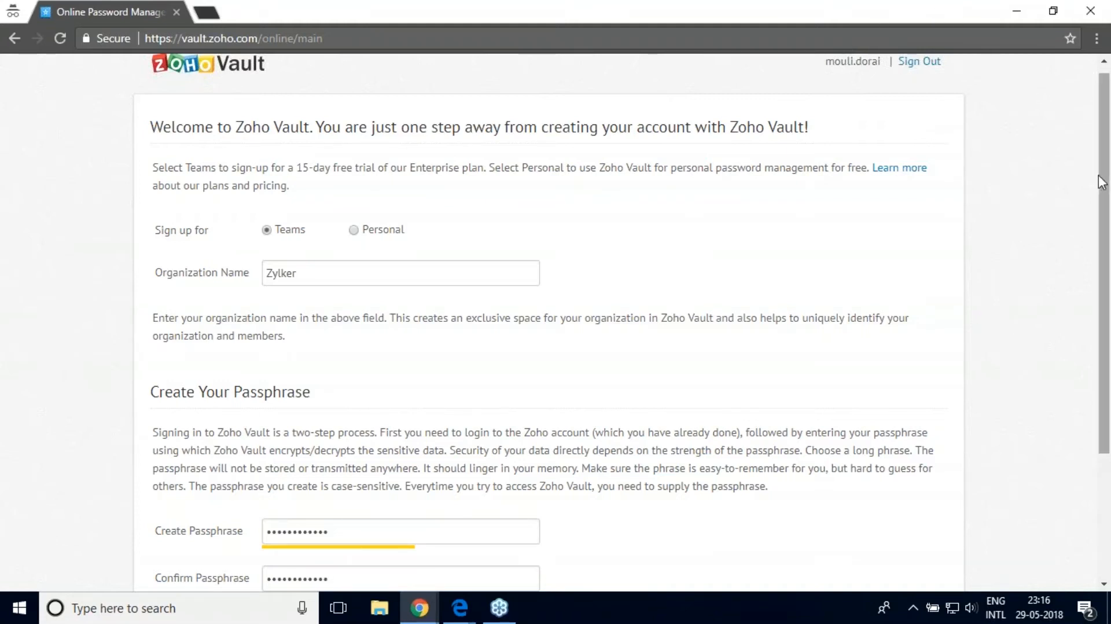
{"action": "scroll", "coordinate": [1108, 403], "scroll_direction": "down", "scroll_amount": 1}
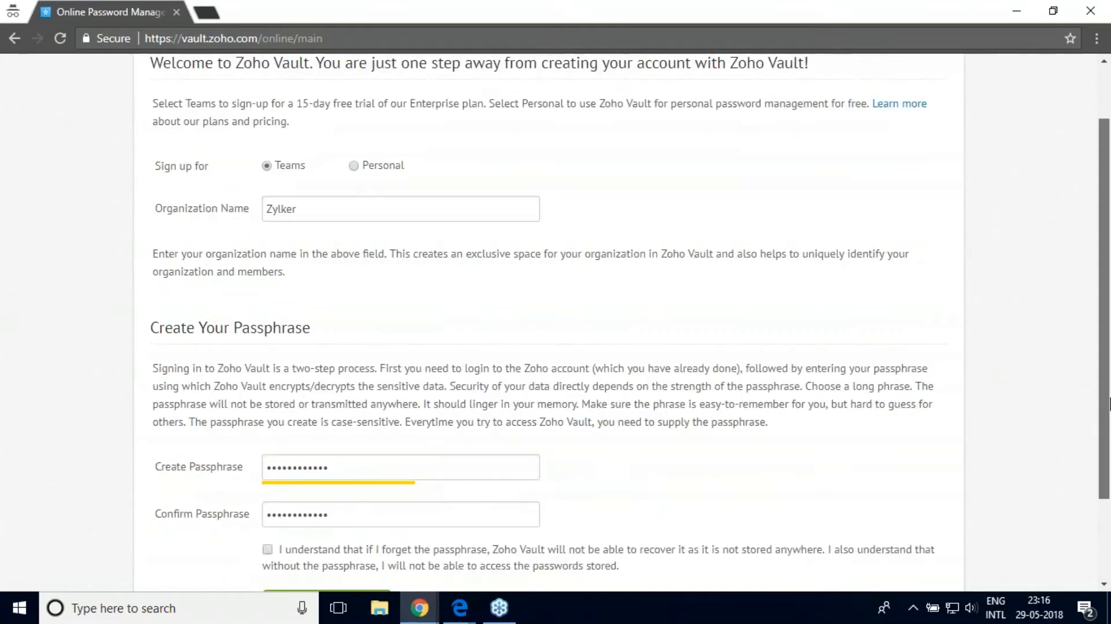
{"action": "scroll", "coordinate": [1108, 404], "scroll_direction": "down", "scroll_amount": 2}
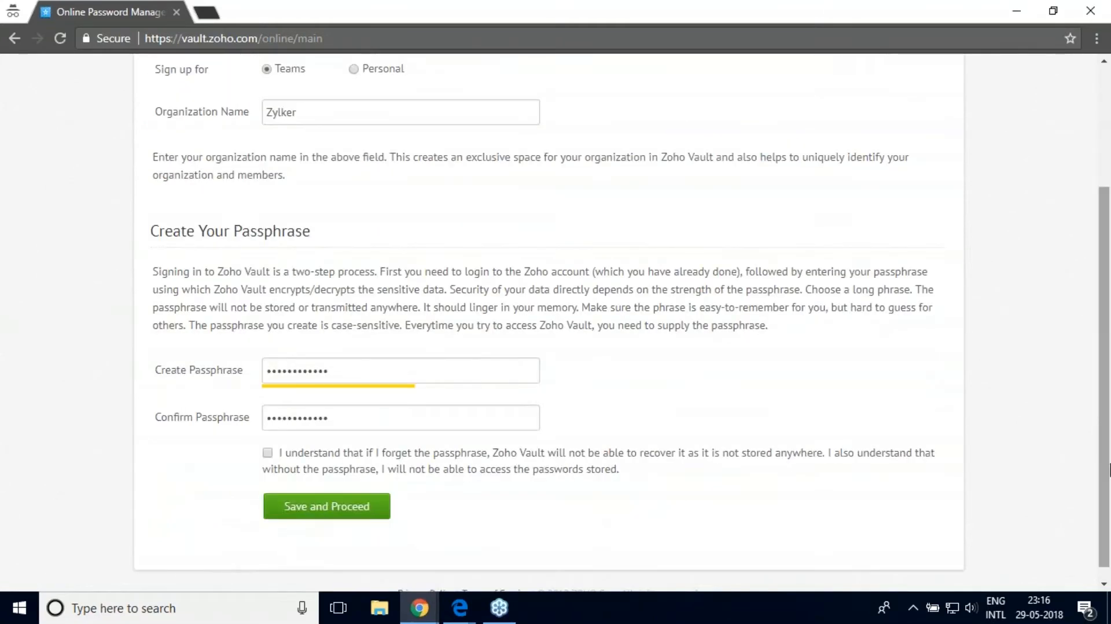
{"action": "left_click", "coordinate": [267, 453]}
{"action": "left_click", "coordinate": [531, 393]}
{"action": "left_click", "coordinate": [351, 514]}
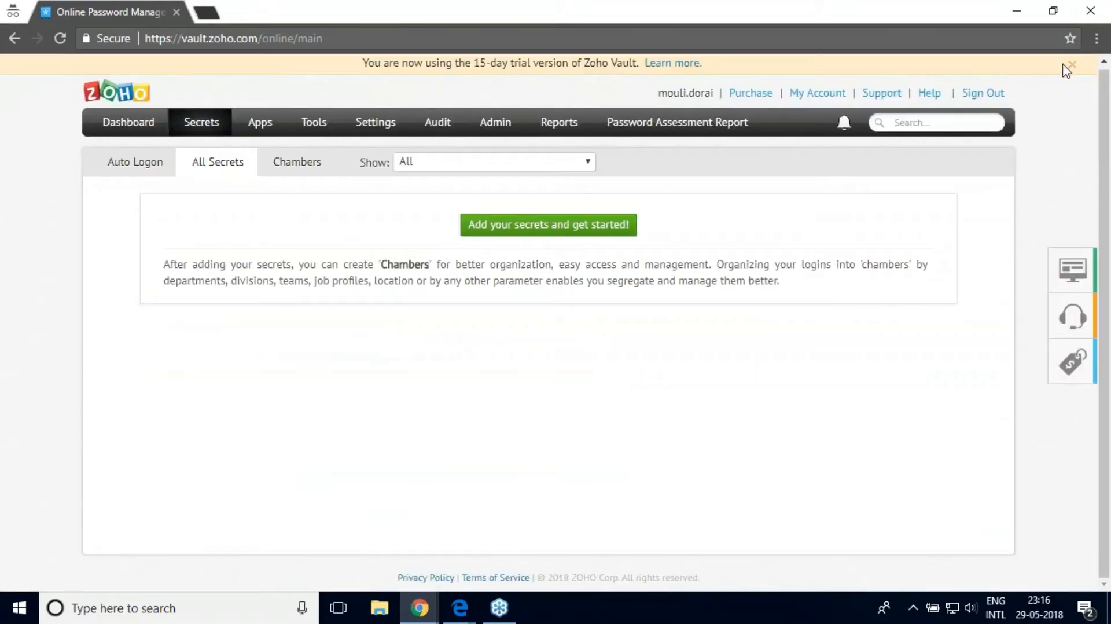
Step: Dismiss the trial notice and open Settings at the Sharing Secrets page
{"action": "left_click", "coordinate": [1071, 65]}
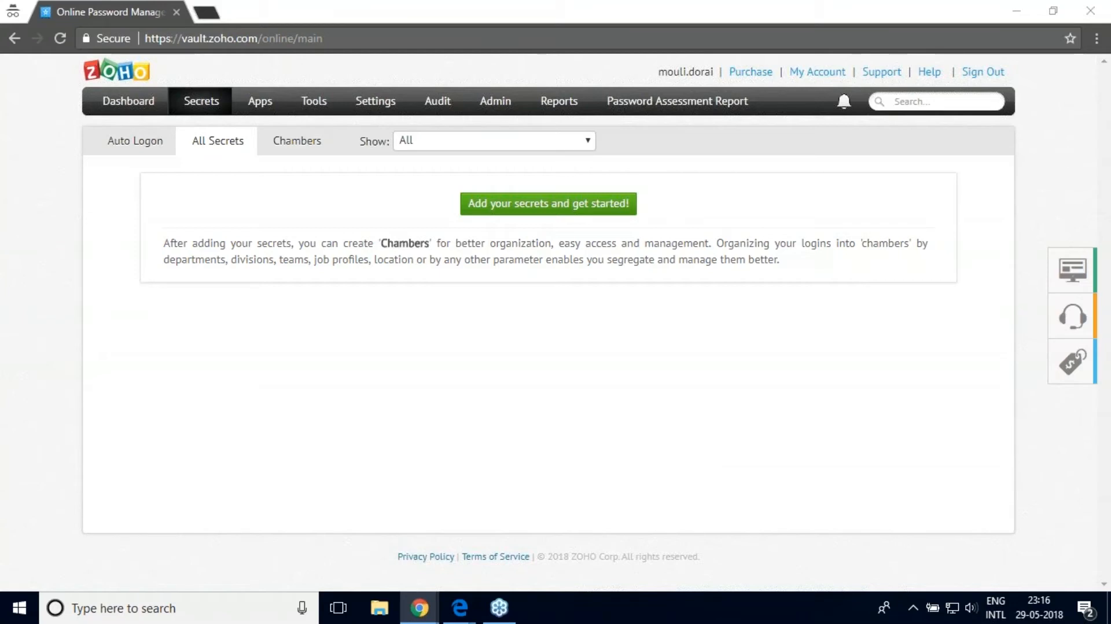
{"action": "left_click", "coordinate": [394, 111]}
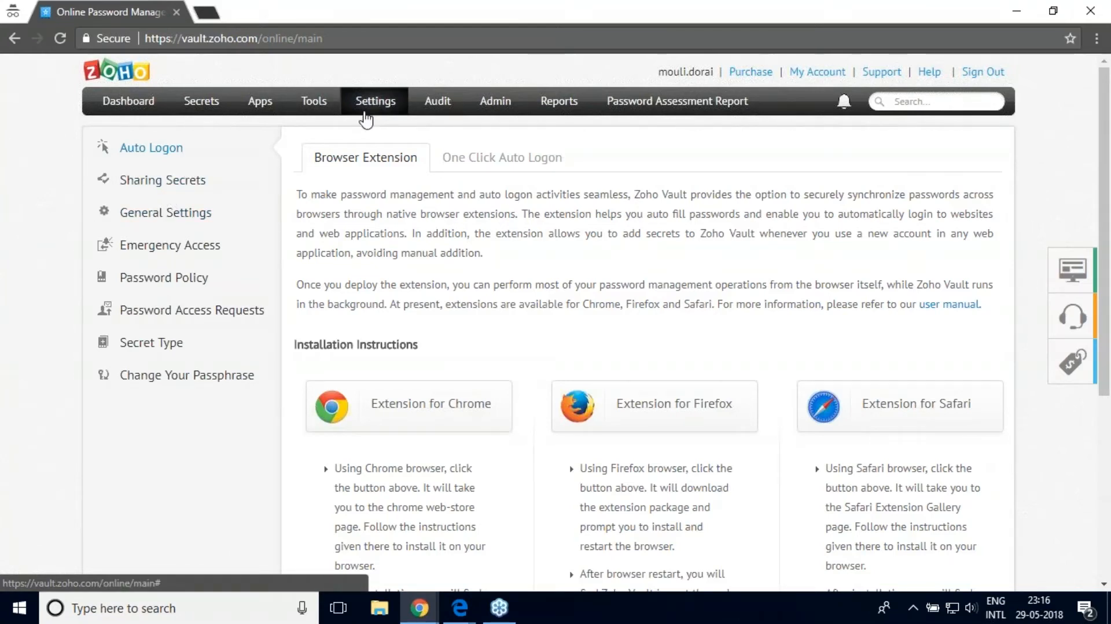
{"action": "left_click", "coordinate": [191, 190]}
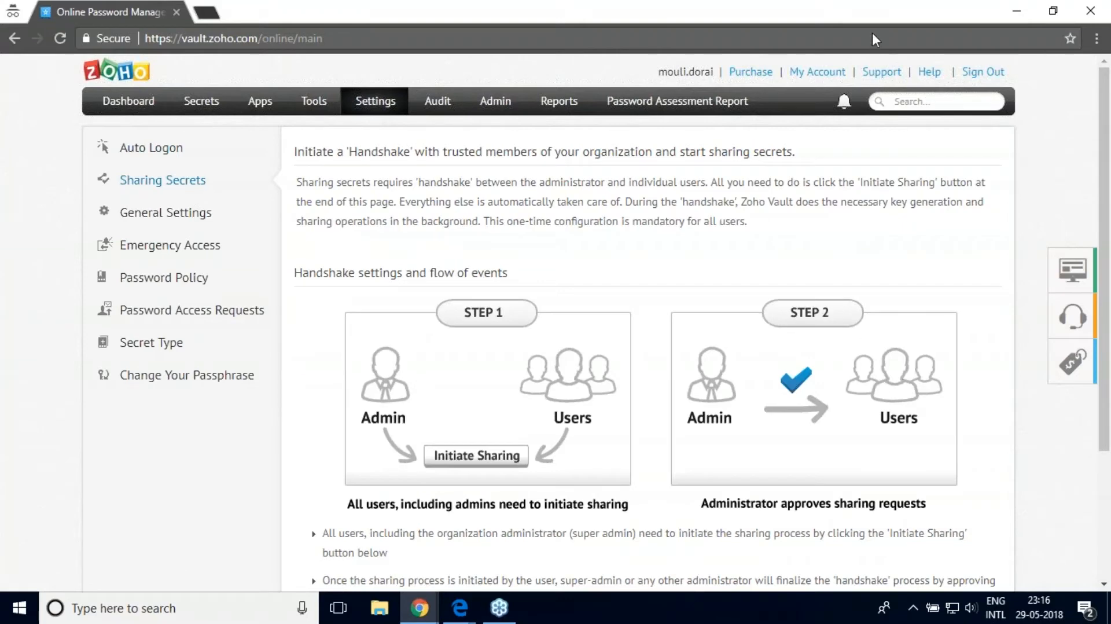
Step: Initiate sharing on the Sharing Secrets page and confirm it in the dialog
{"action": "left_click_drag", "start_coordinate": [1105, 267], "coordinate": [1105, 402]}
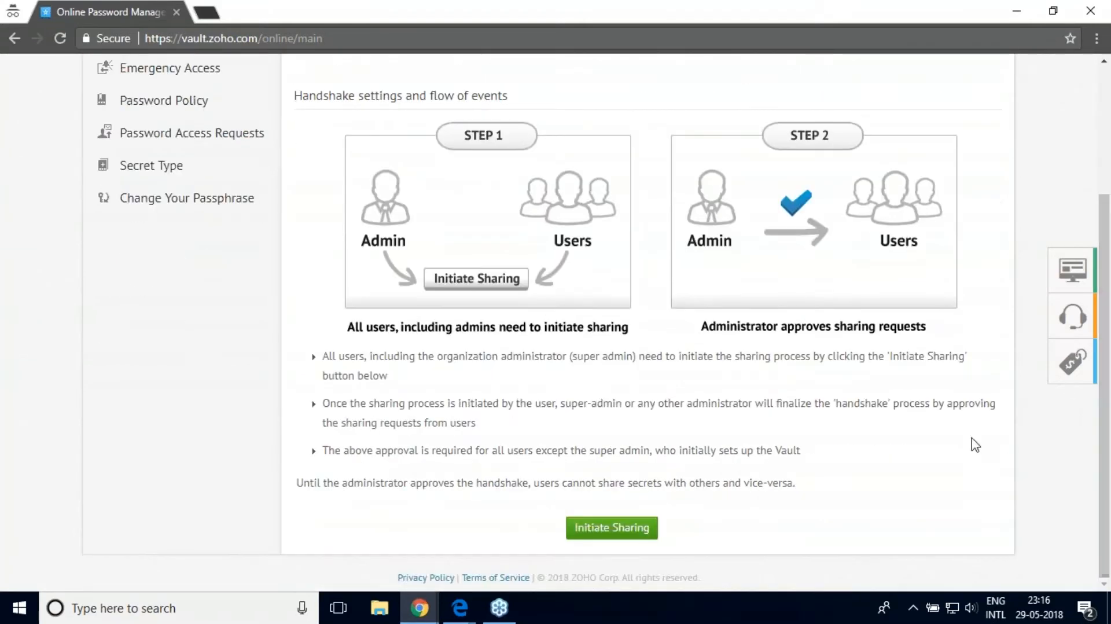
{"action": "left_click", "coordinate": [620, 529]}
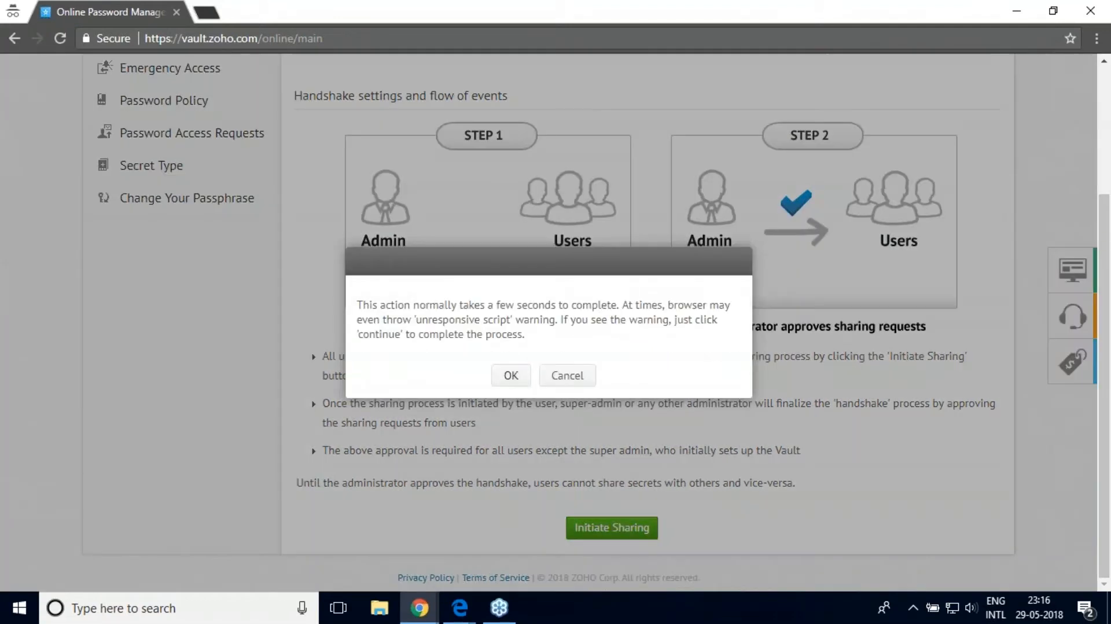
{"action": "left_click", "coordinate": [508, 381]}
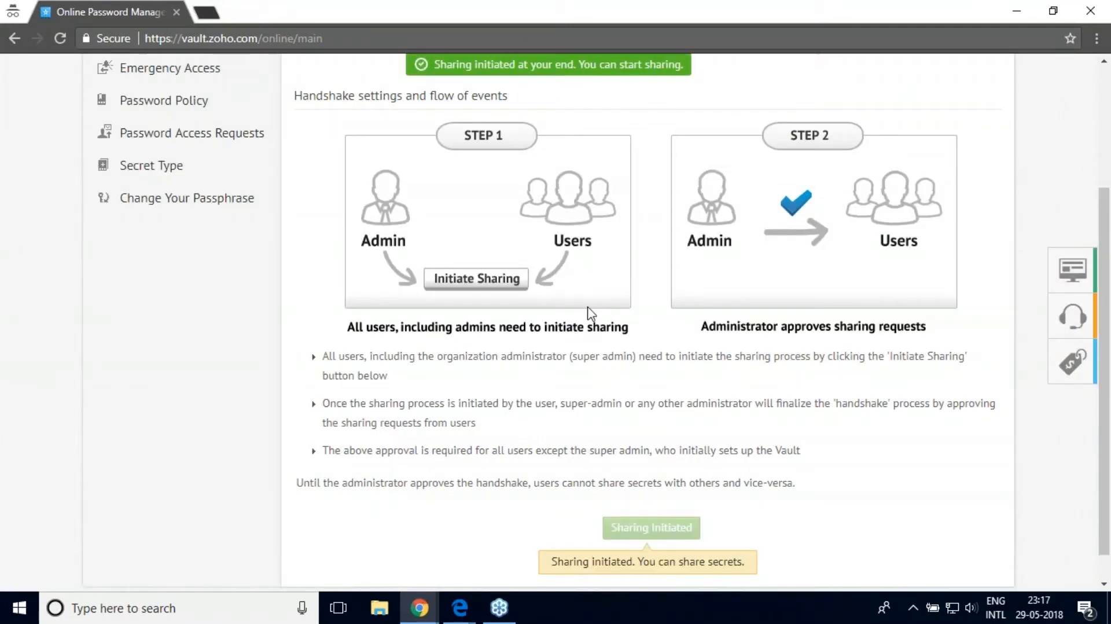
{"action": "left_click_drag", "start_coordinate": [1106, 390], "coordinate": [1106, 280]}
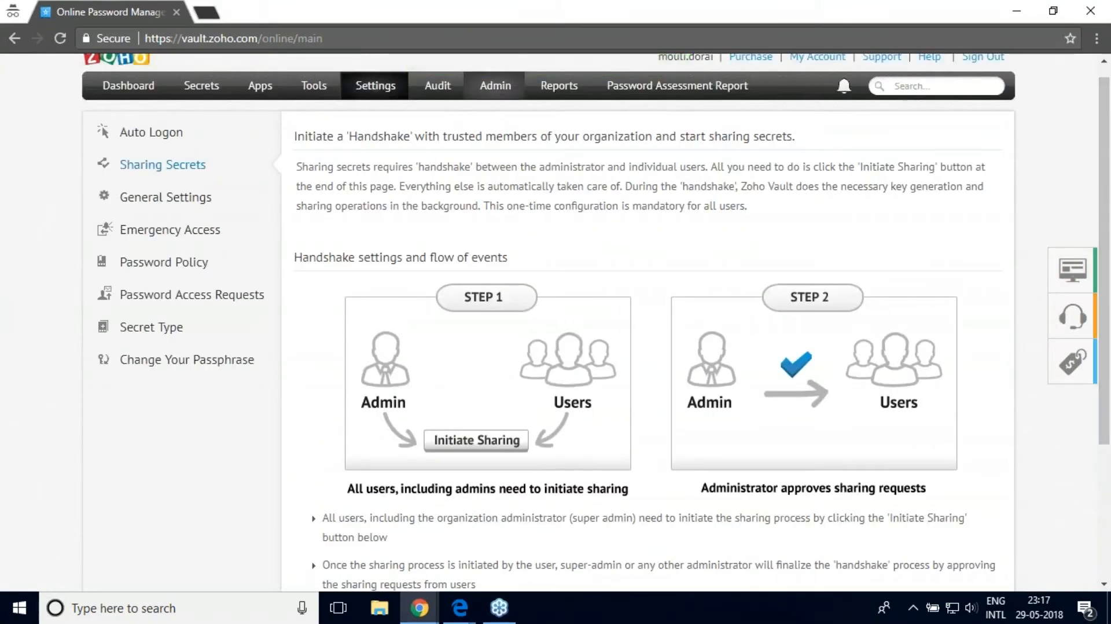
Step: Enforce two-factor authentication organization-wide, re-entering the account password to confirm
{"action": "left_click", "coordinate": [501, 90]}
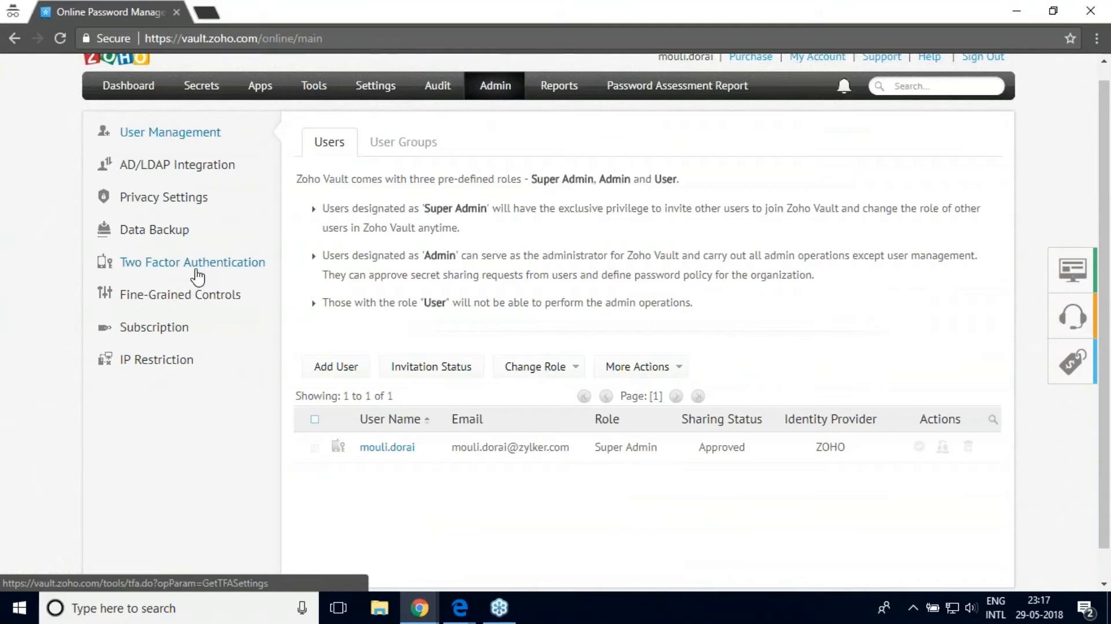
{"action": "left_click", "coordinate": [197, 272]}
{"action": "left_click", "coordinate": [645, 347]}
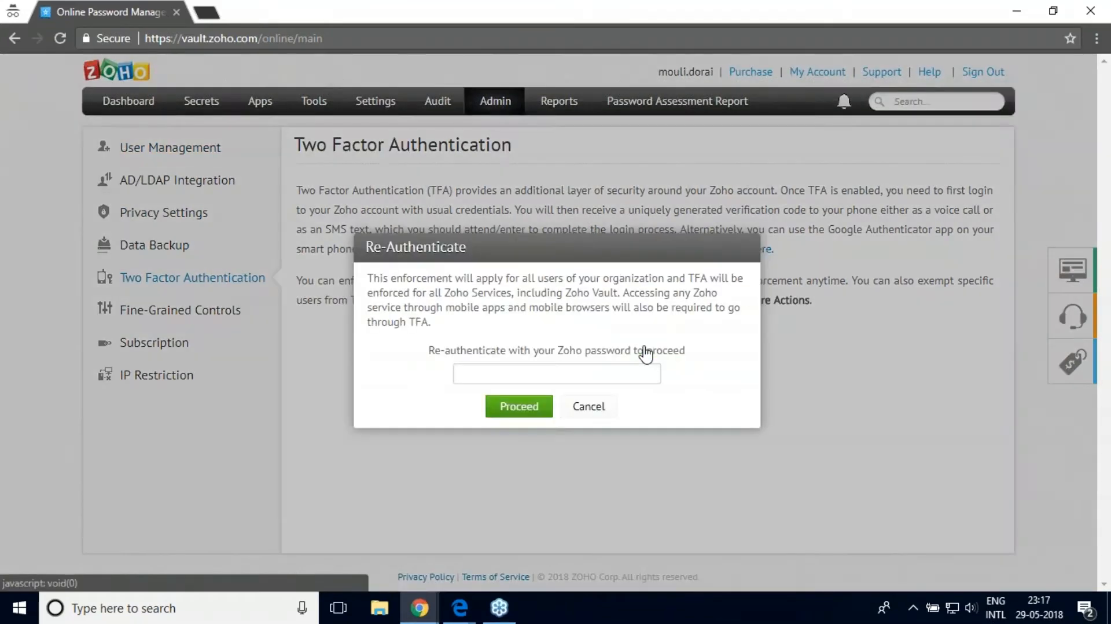
{"action": "left_click", "coordinate": [563, 377]}
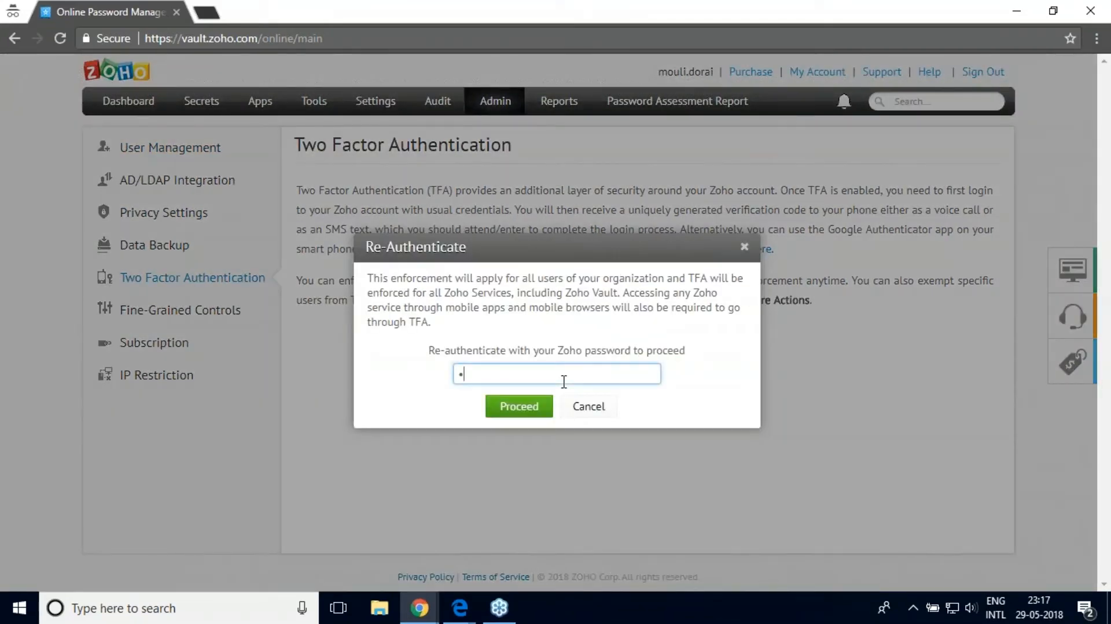
{"action": "type", "text": "••••••••••"}
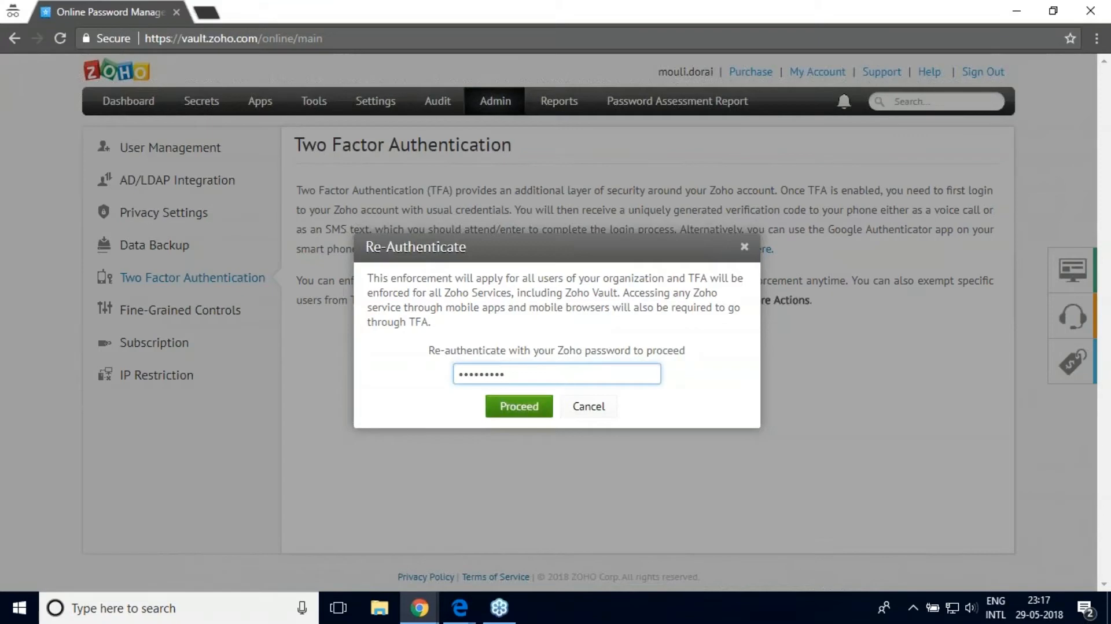
{"action": "left_click", "coordinate": [519, 406]}
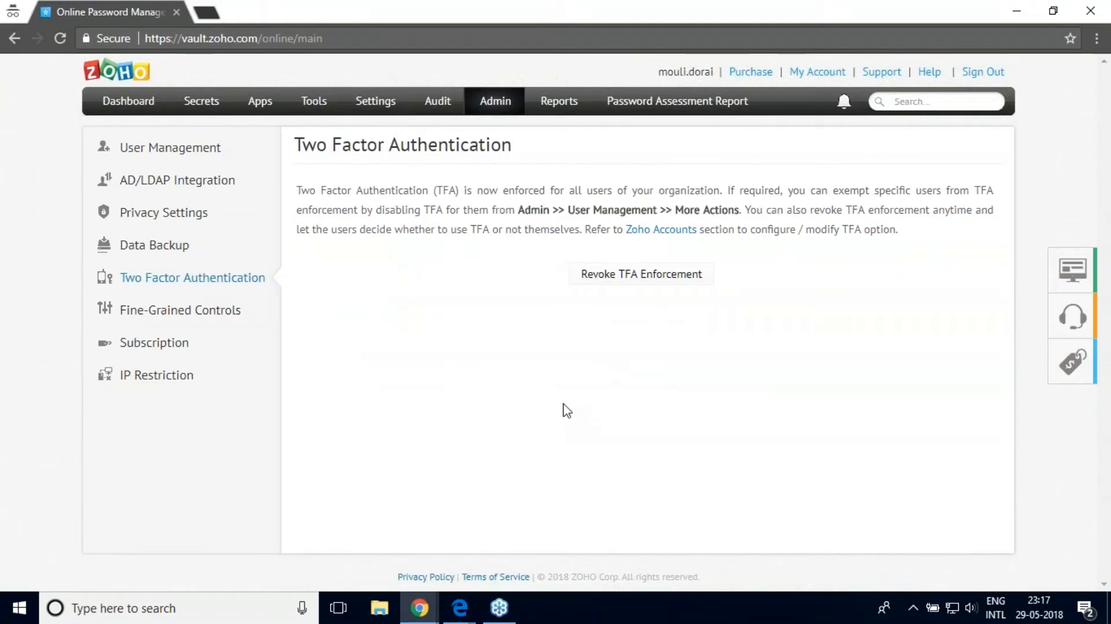
Step: Go to Secrets and switch to the Edge window showing the vault passphrase page
{"action": "left_click", "coordinate": [201, 102]}
{"action": "mouse_move", "coordinate": [427, 618]}
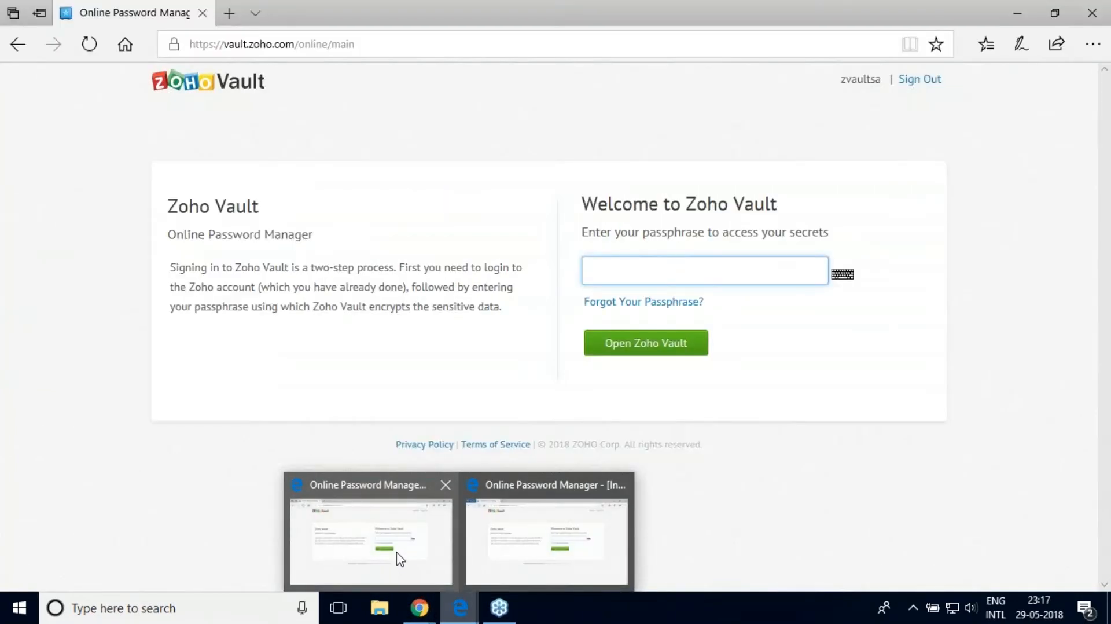
{"action": "left_click", "coordinate": [397, 557]}
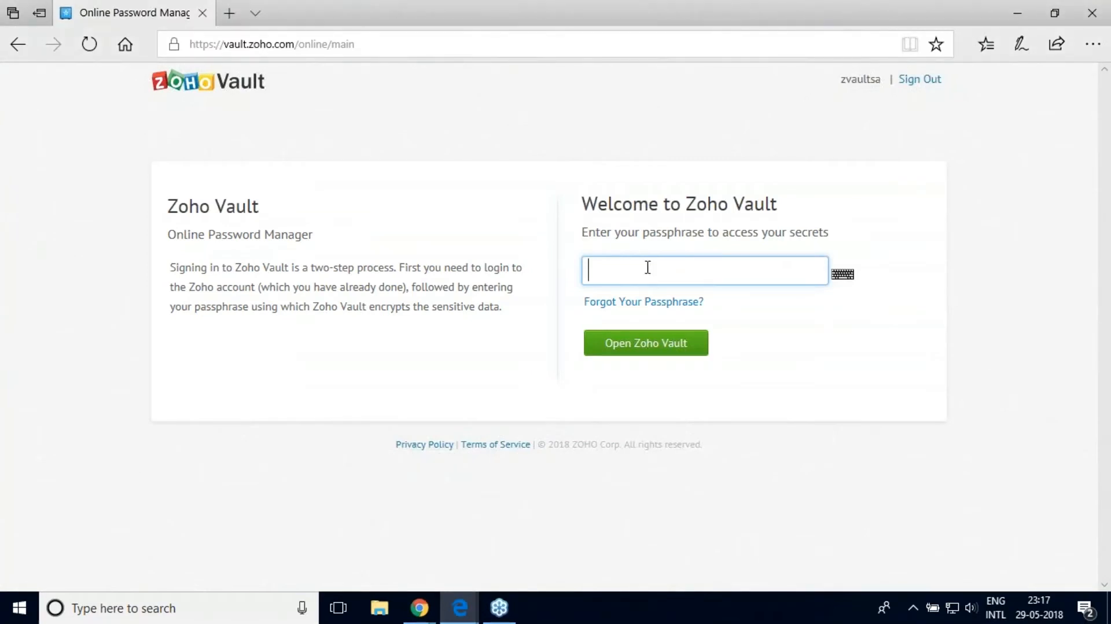
Step: Unlock the vault with the passphrase, re-entering it after the first attempt is rejected
{"action": "type", "text": "*********"}
{"action": "key", "text": "Return"}
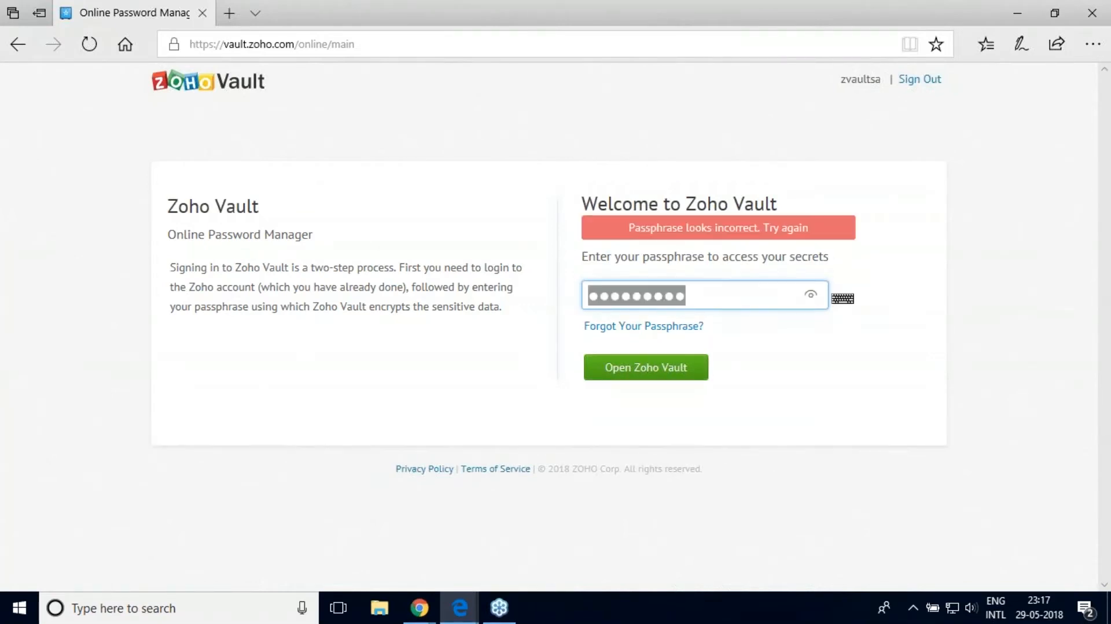
{"action": "key", "text": "BackSpace"}
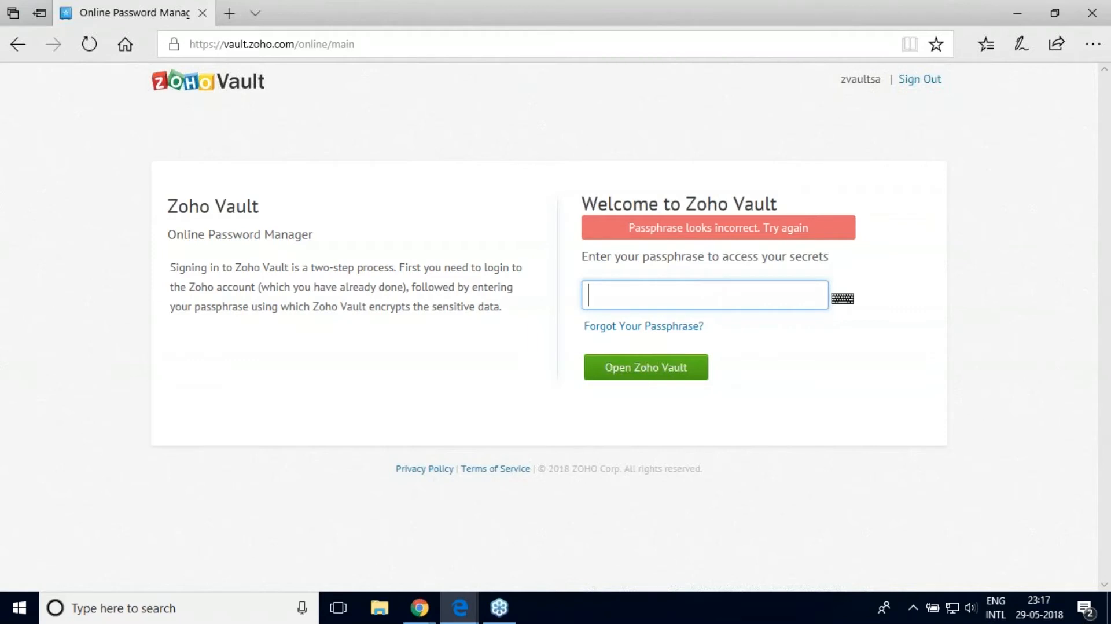
{"action": "type", "text": "********"}
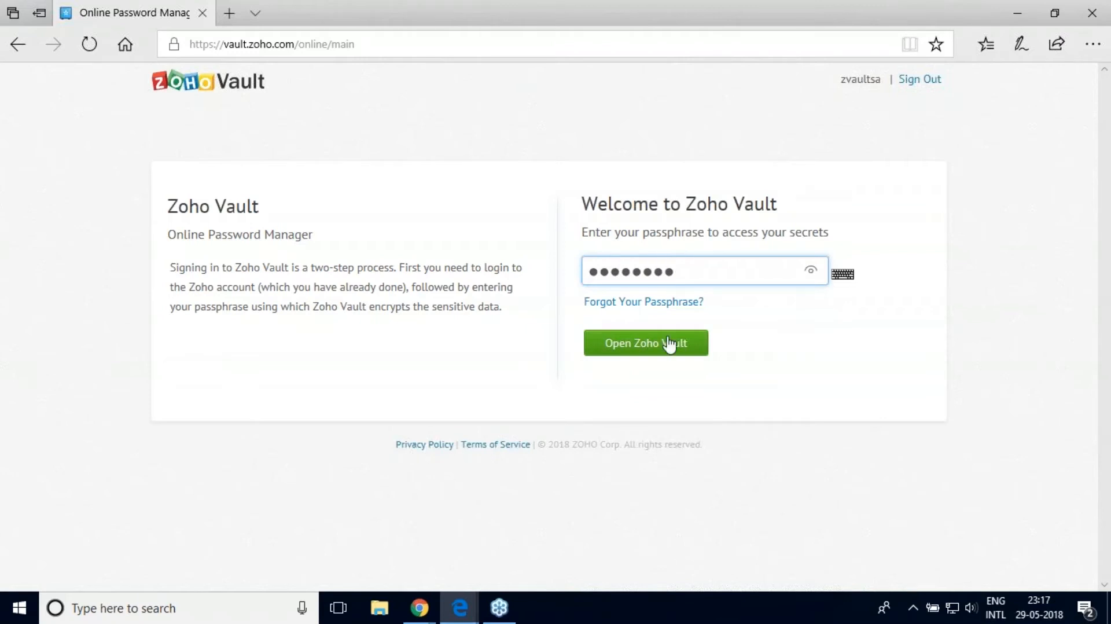
{"action": "left_click", "coordinate": [670, 344]}
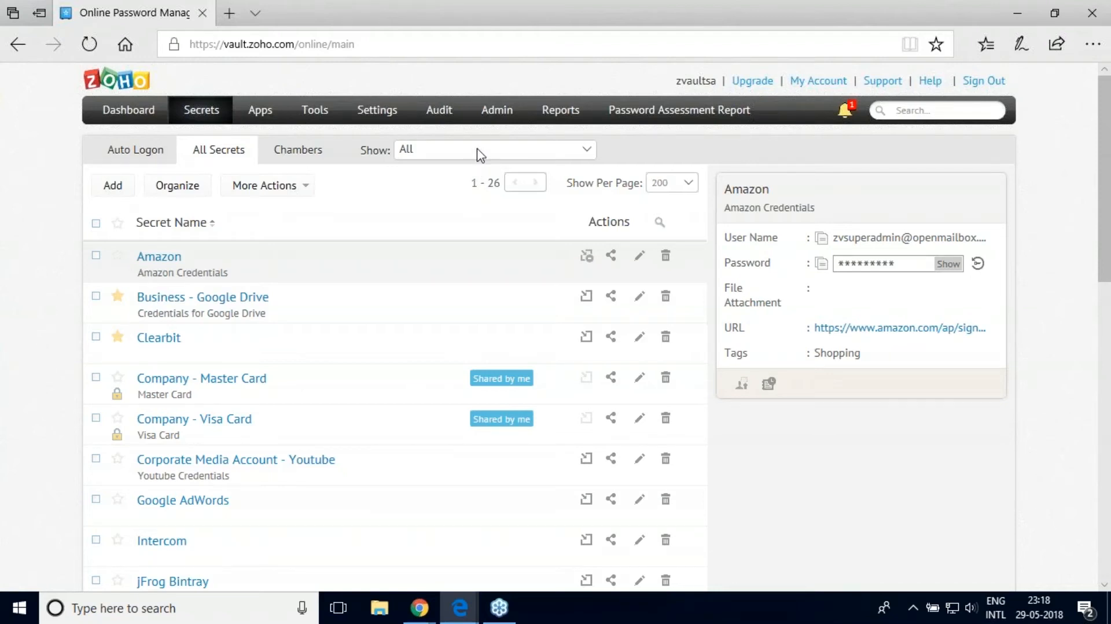
Step: From Admin, add a user by entering the invitee's e-mail address and sending the invitation
{"action": "left_click", "coordinate": [494, 111]}
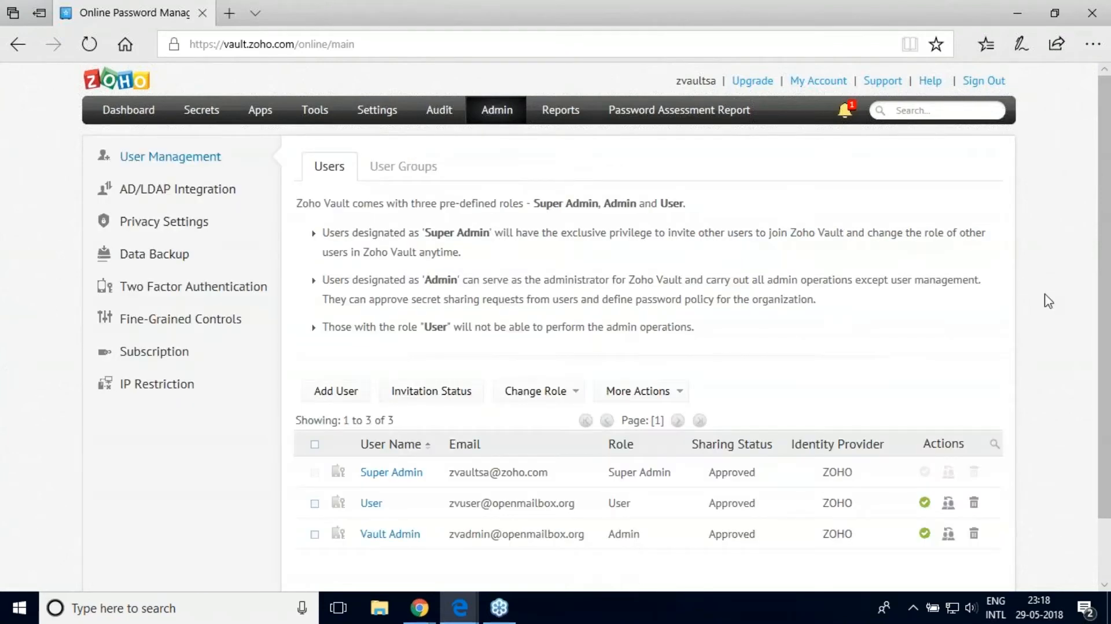
{"action": "scroll", "coordinate": [1106, 376], "scroll_direction": "down", "scroll_amount": 1}
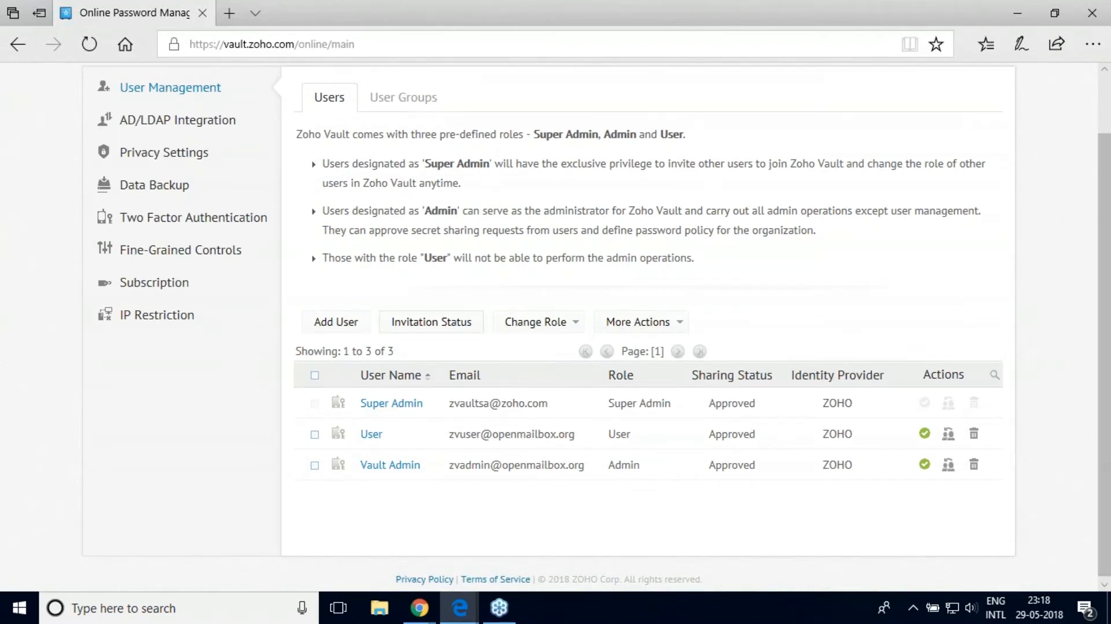
{"action": "left_click", "coordinate": [328, 328]}
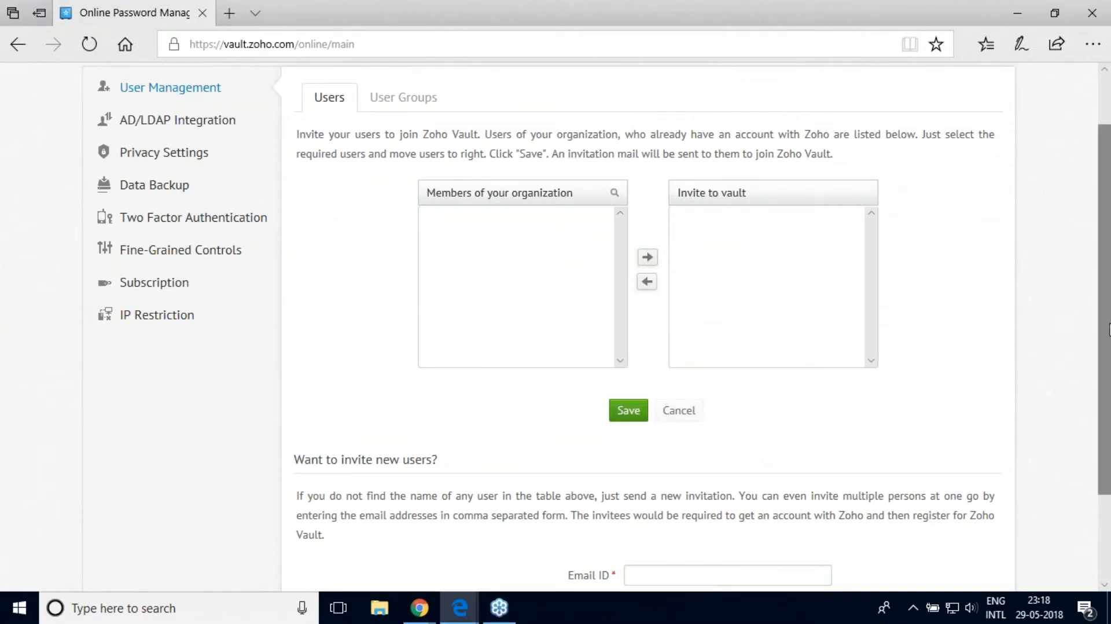
{"action": "scroll", "coordinate": [1091, 326], "scroll_direction": "down", "scroll_amount": 2}
{"action": "left_click", "coordinate": [784, 462]}
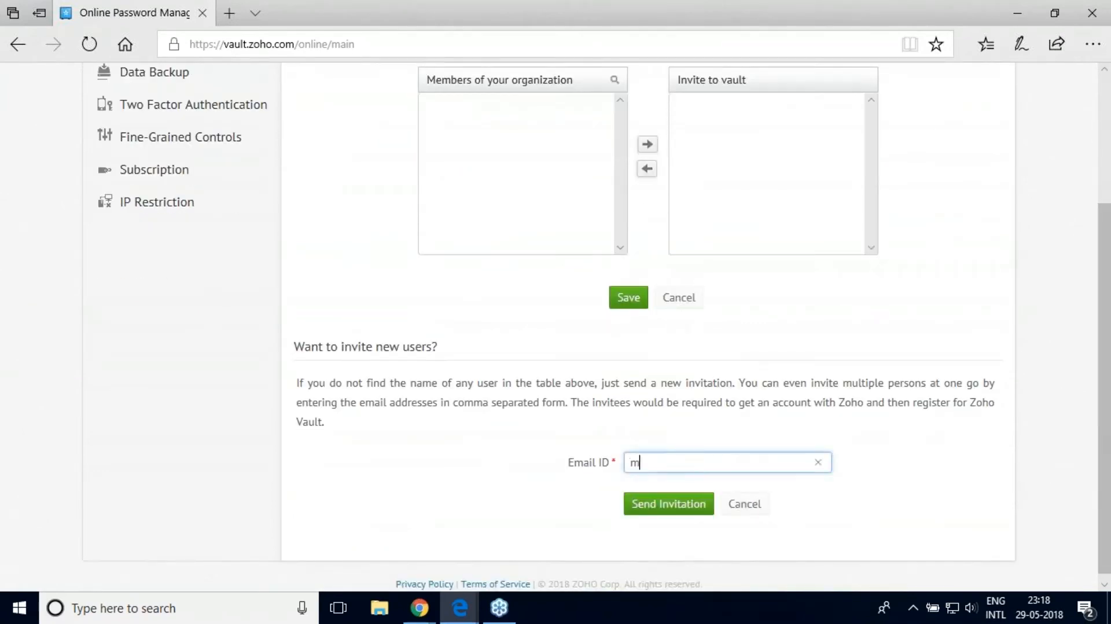
{"action": "left_click", "coordinate": [671, 506]}
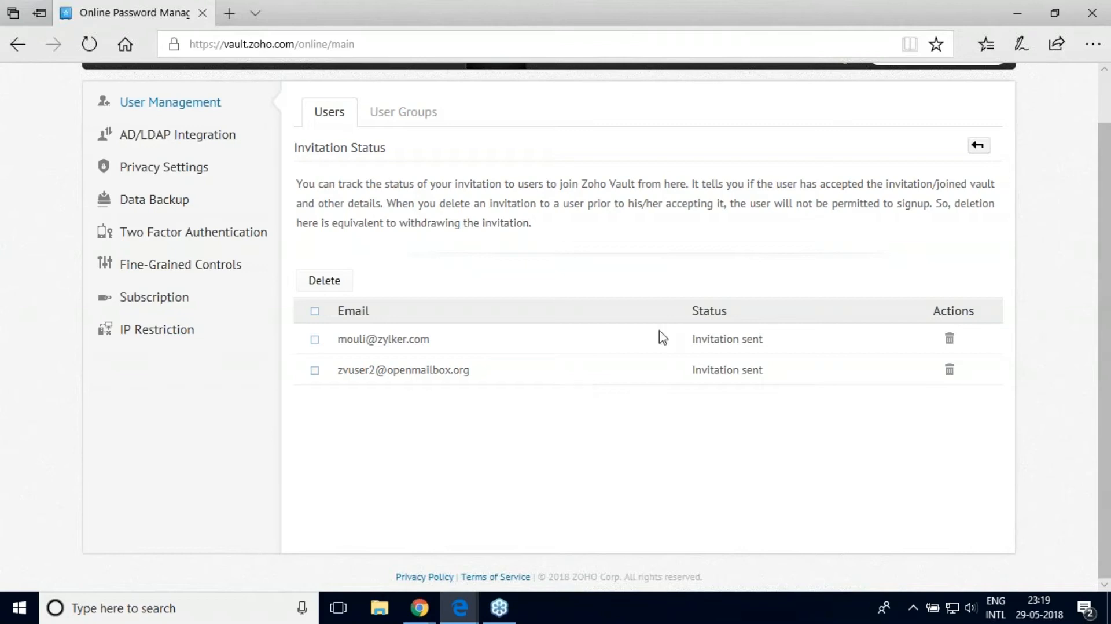
Step: Open AD/LDAP Integration from the Admin sidebar
{"action": "left_click_drag", "start_coordinate": [1110, 340], "coordinate": [1105, 308]}
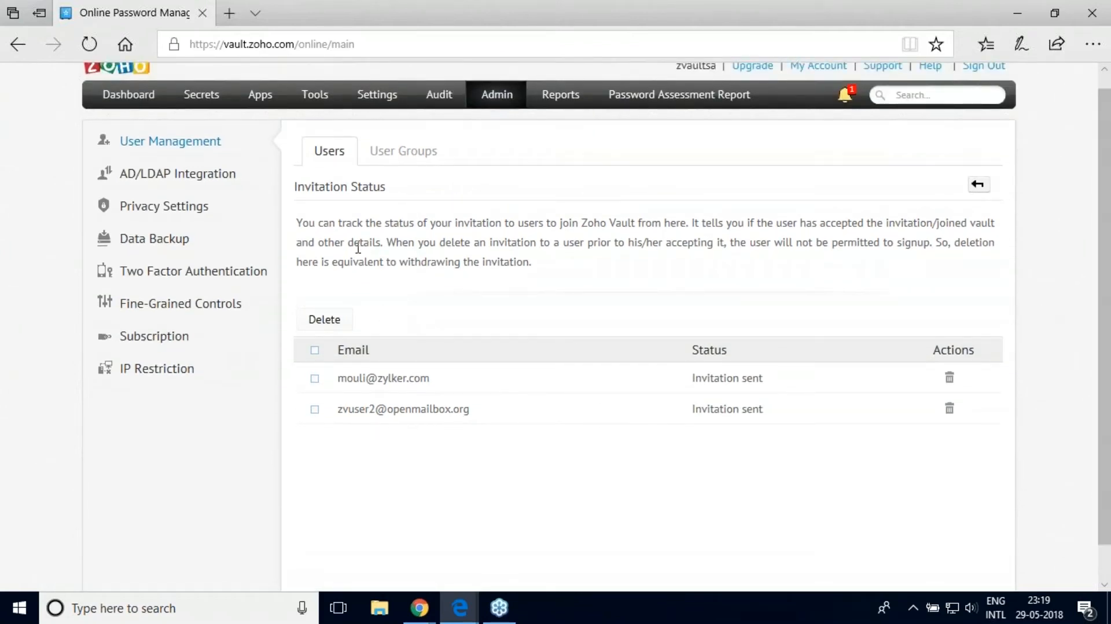
{"action": "left_click", "coordinate": [182, 184]}
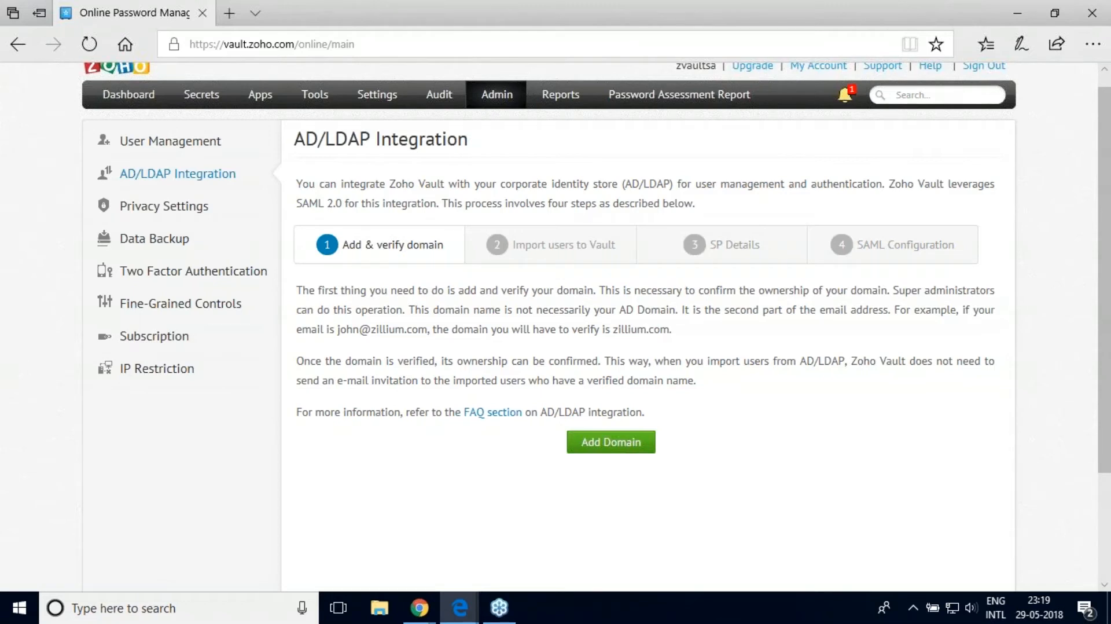
Step: Open User Management from the Admin tab, then view the User Groups list
{"action": "left_click", "coordinate": [495, 98]}
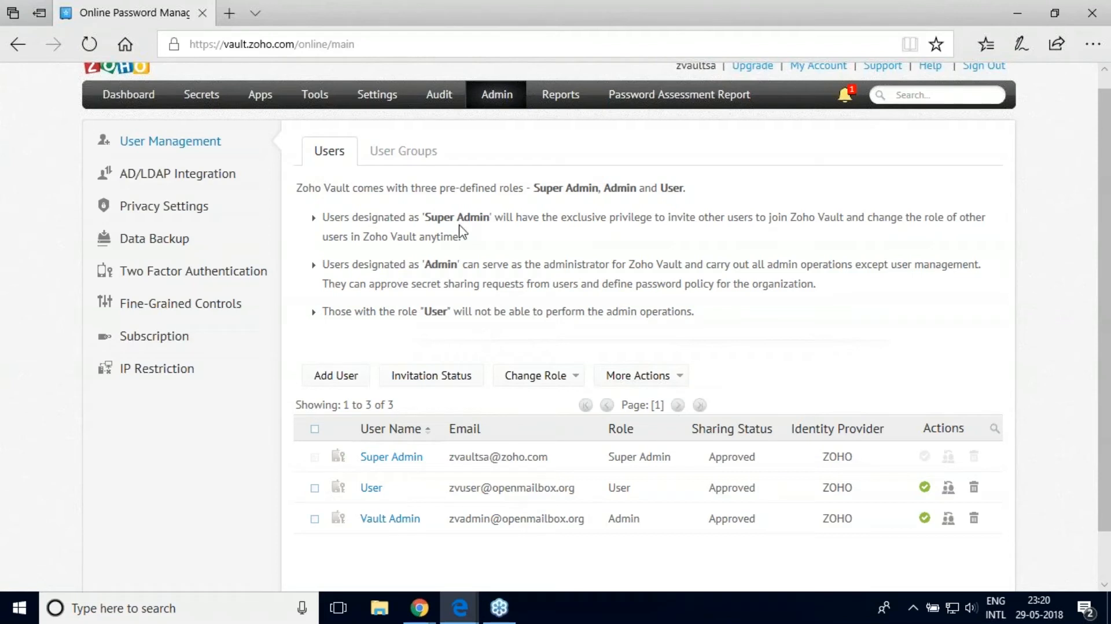
{"action": "left_click", "coordinate": [401, 153]}
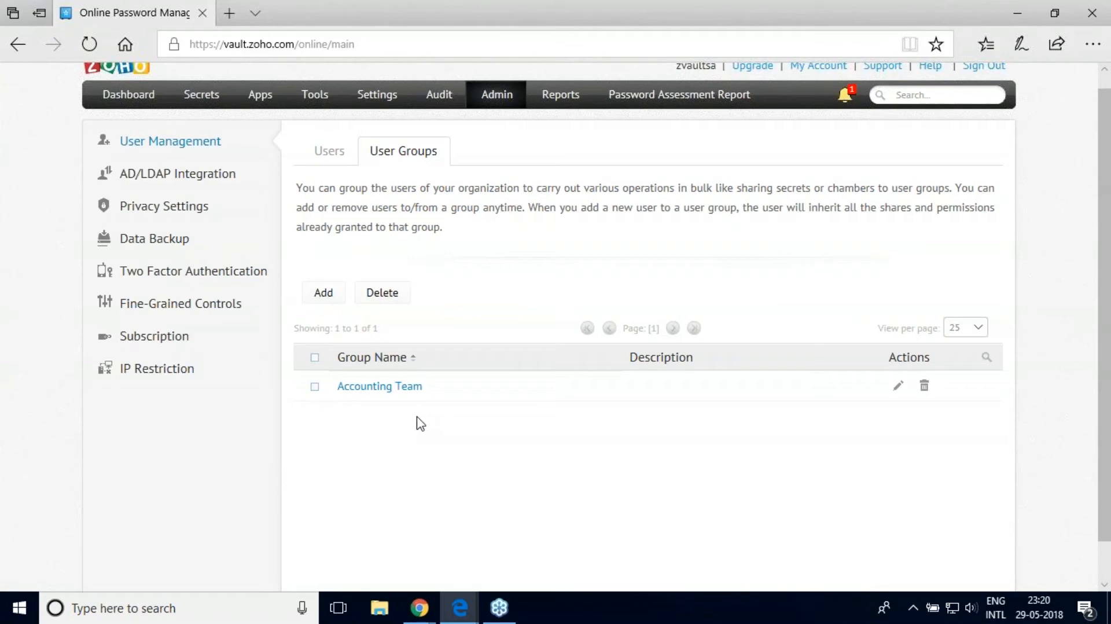
Step: Add a user group named Marketing with the User account as its member and save it
{"action": "left_click", "coordinate": [324, 295]}
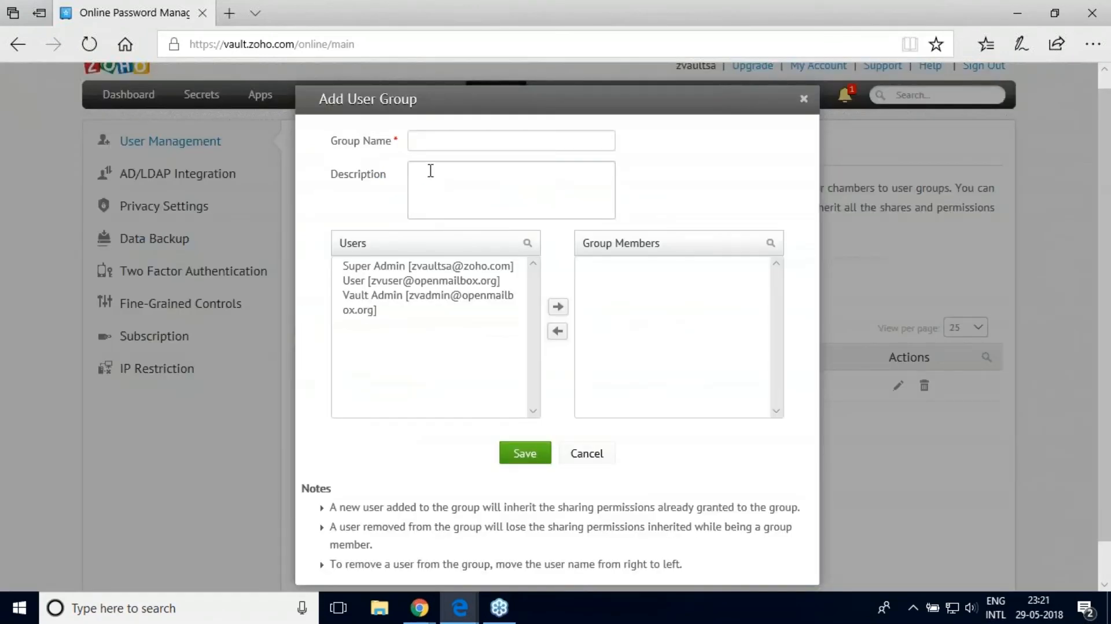
{"action": "left_click", "coordinate": [416, 142]}
{"action": "type", "text": "Marketing"}
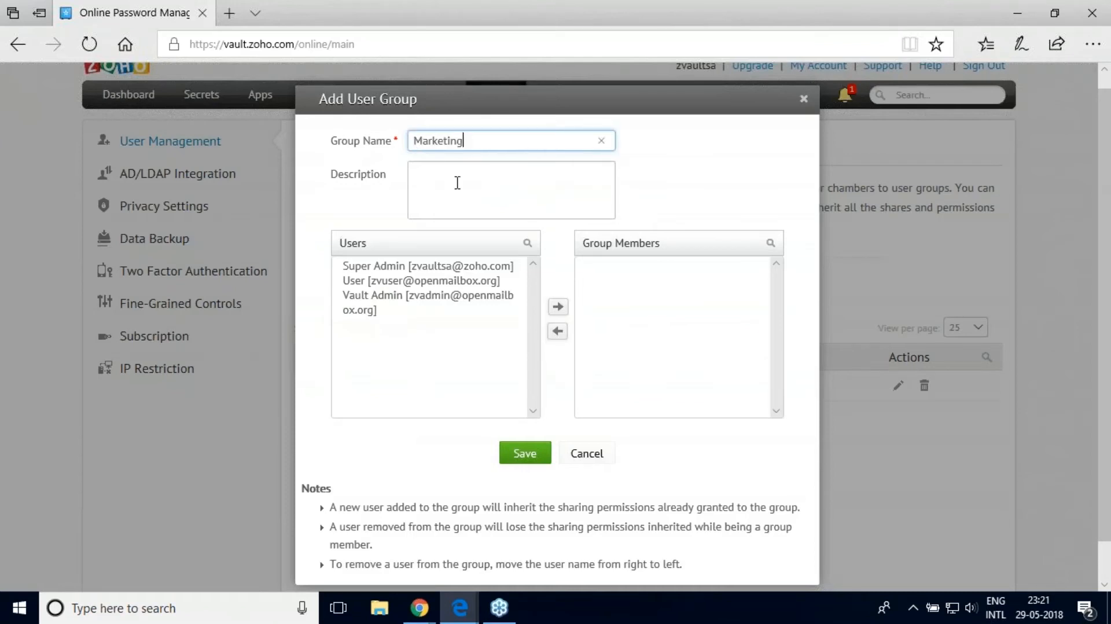
{"action": "left_click", "coordinate": [421, 281]}
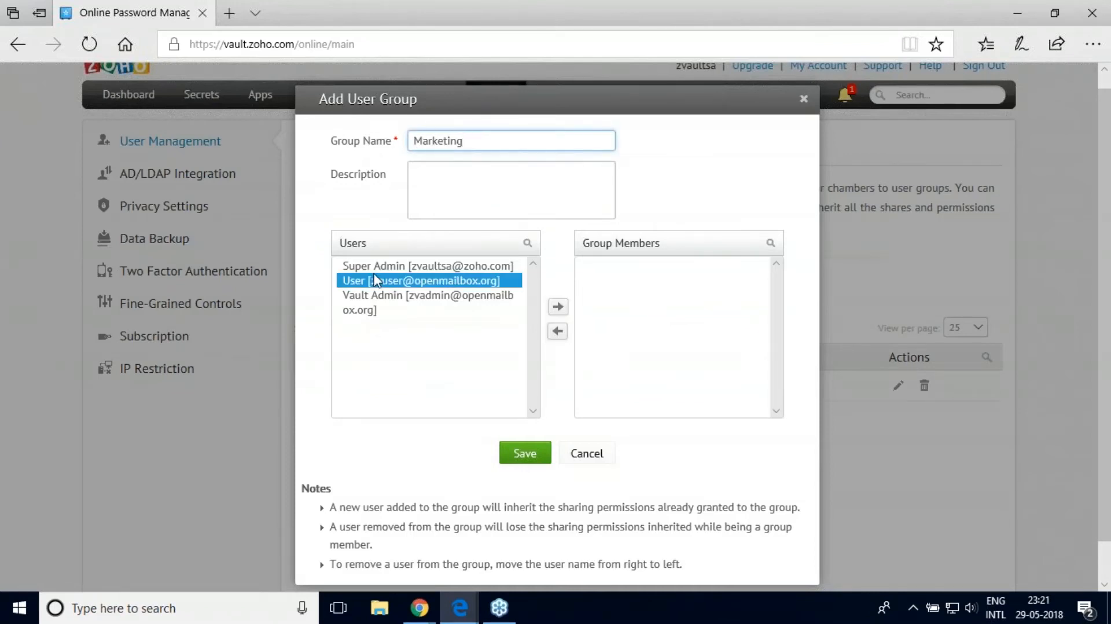
{"action": "left_click", "coordinate": [557, 306]}
{"action": "left_click", "coordinate": [526, 454]}
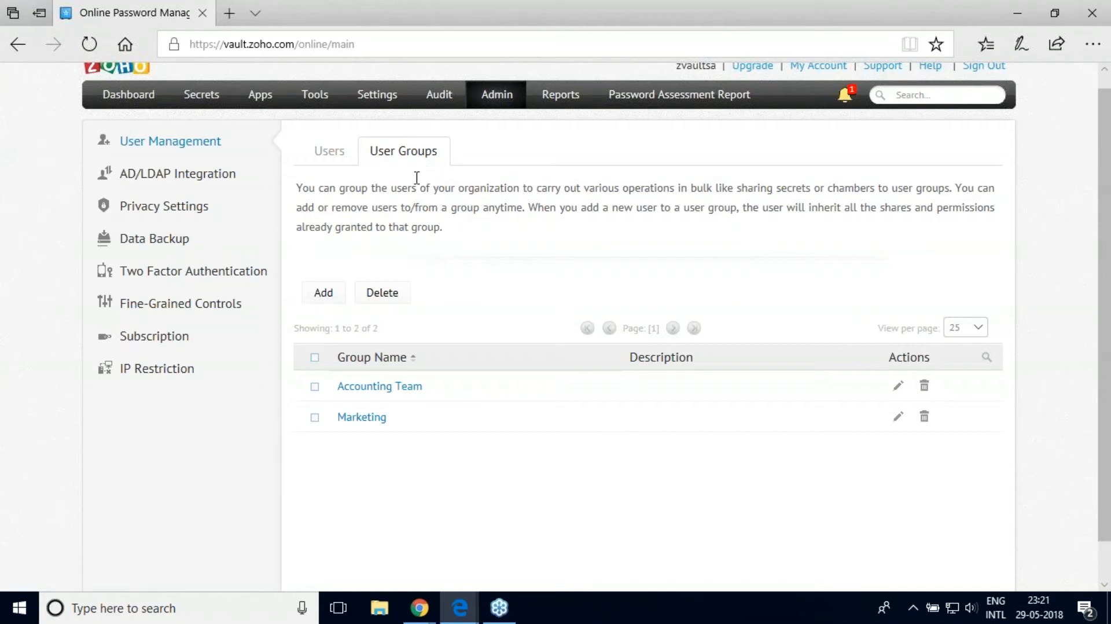
Step: In the Users list, review the User account's roles, leave it as User, and go to Settings
{"action": "left_click", "coordinate": [341, 165]}
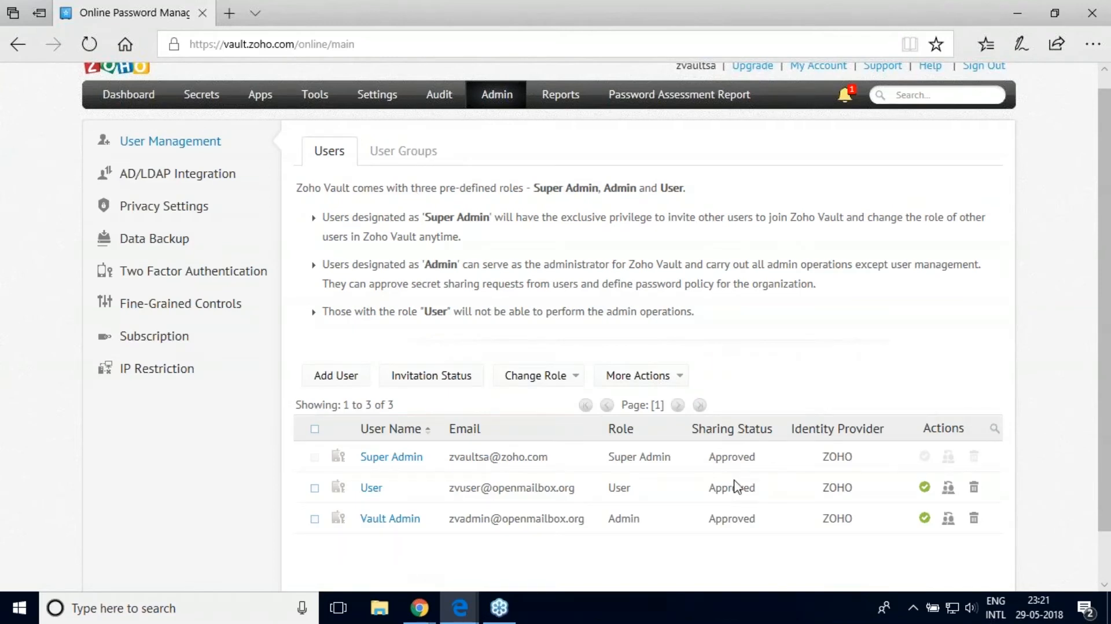
{"action": "left_click", "coordinate": [947, 488]}
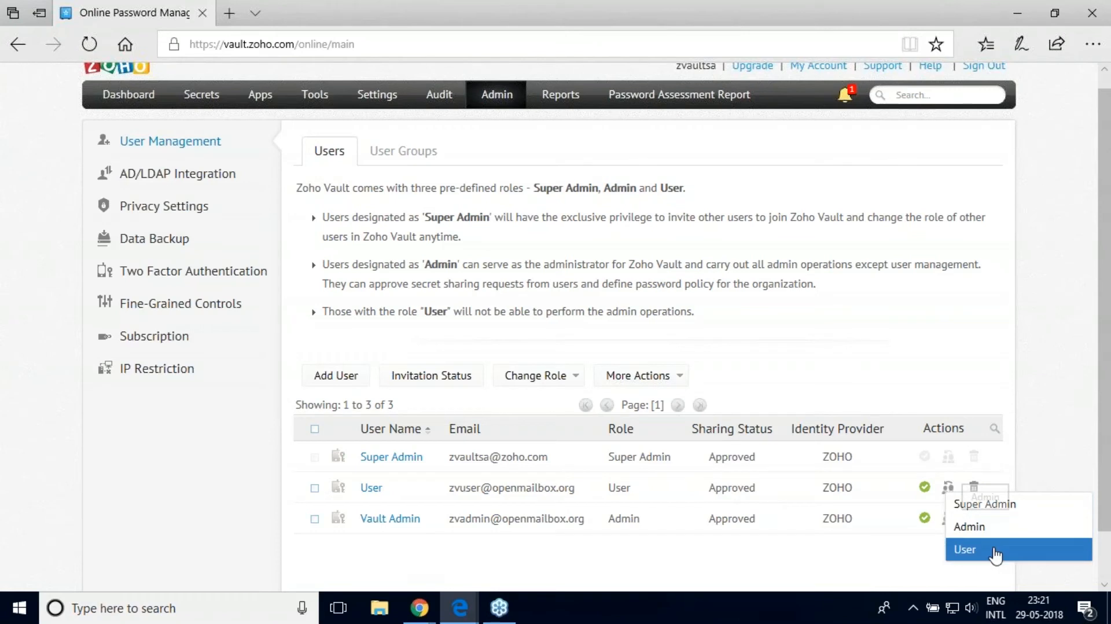
{"action": "left_click", "coordinate": [984, 549]}
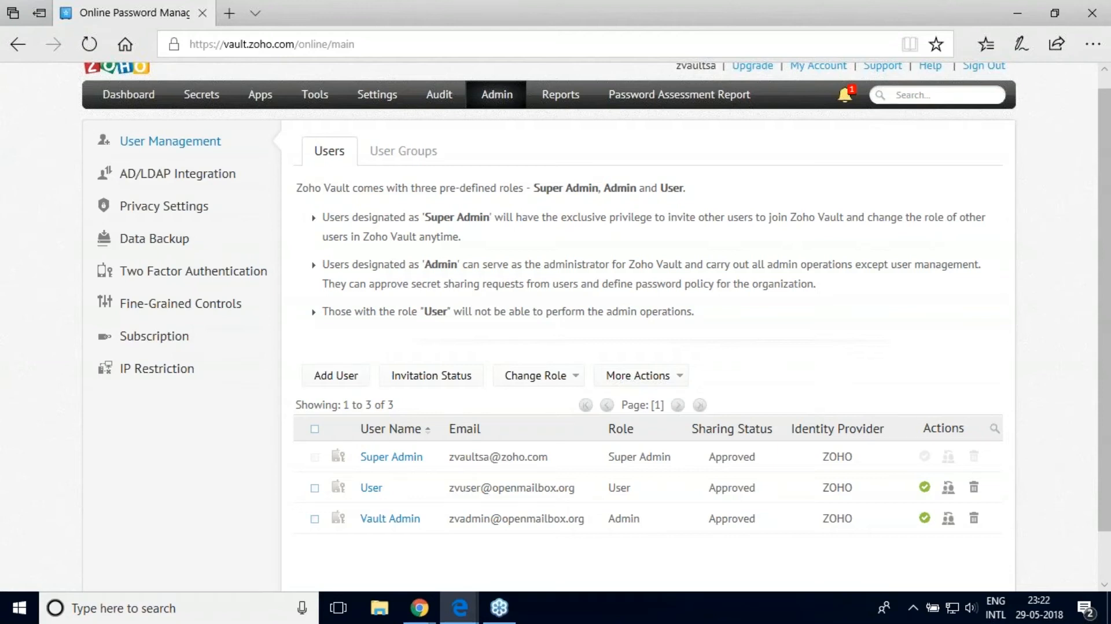
{"action": "left_click", "coordinate": [368, 99]}
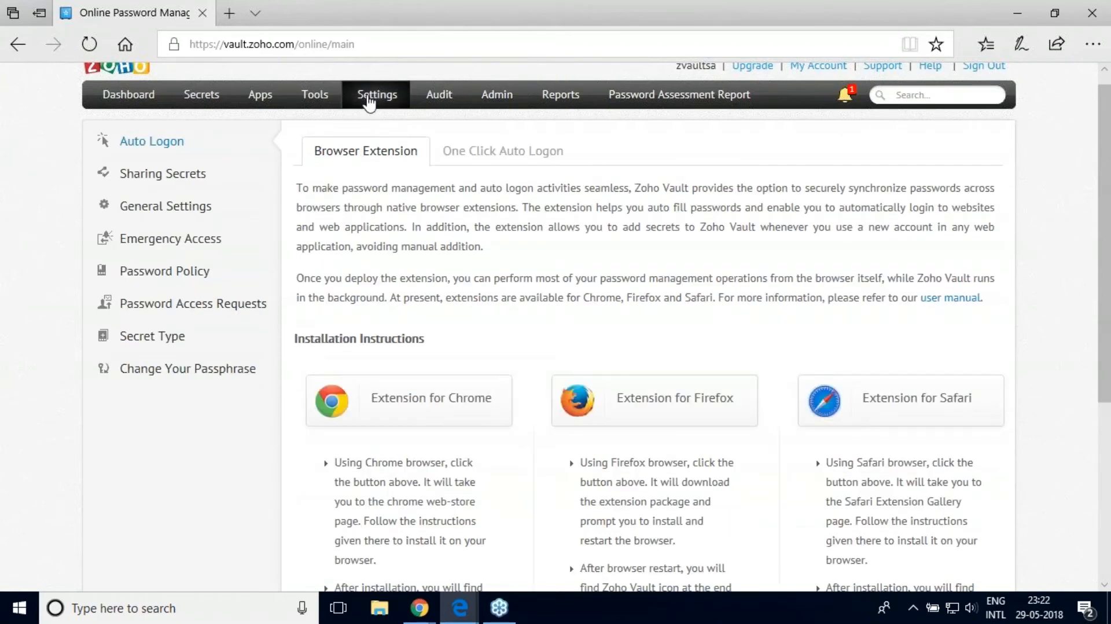
Step: Show the Password Policy page and its five policies, with Strong as the default
{"action": "left_click", "coordinate": [187, 270]}
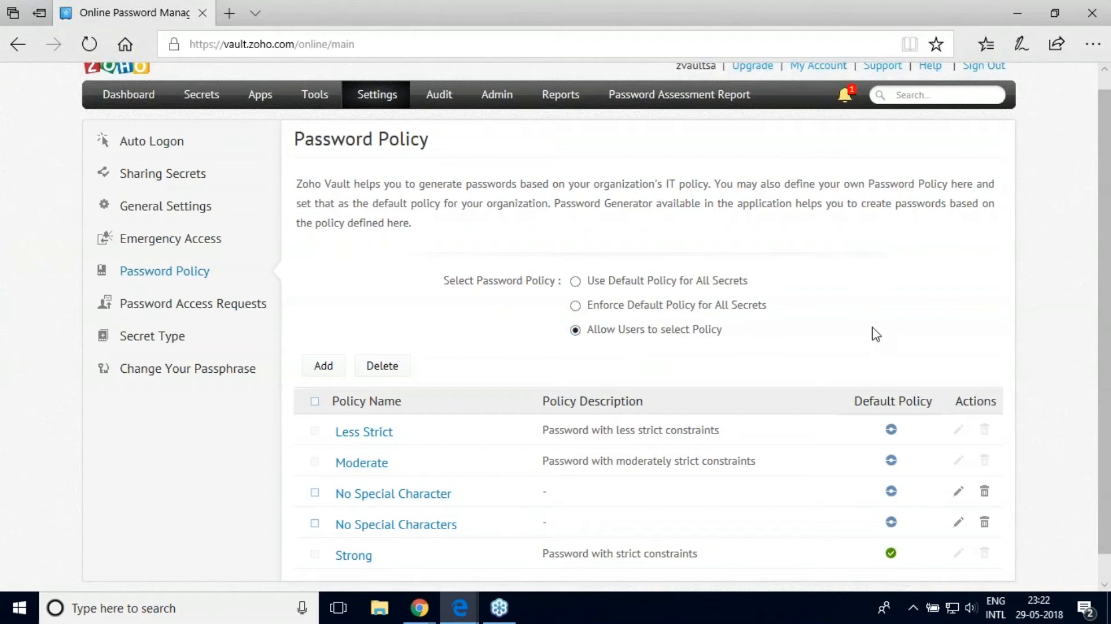
{"action": "scroll", "coordinate": [1108, 309], "scroll_direction": "down", "scroll_amount": 1}
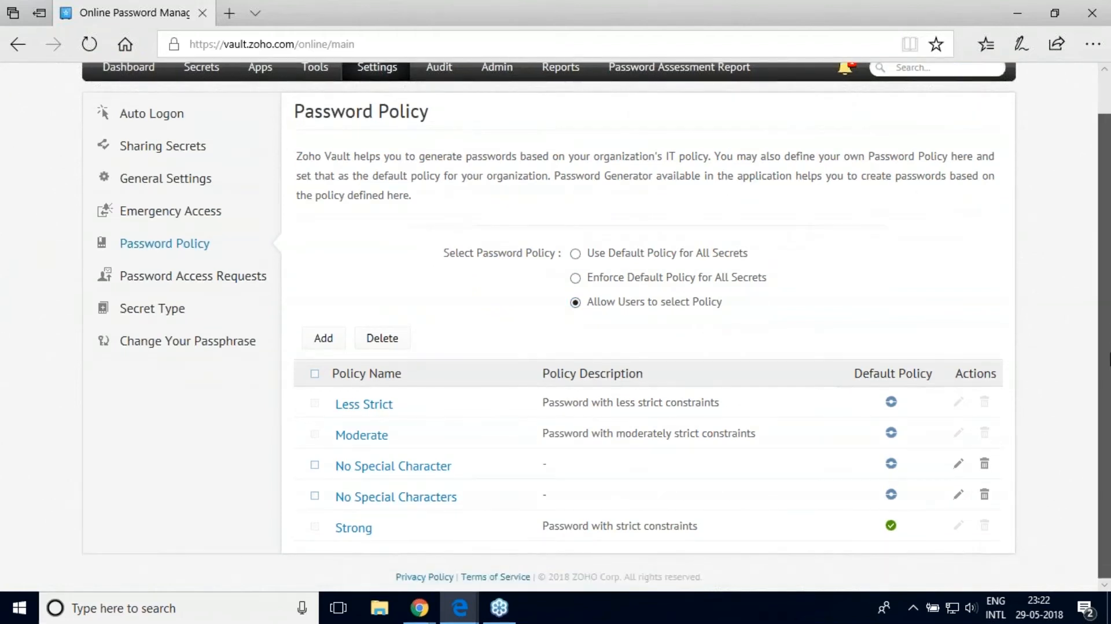
Step: Start a new password policy named 'Internal Policy' with length 12 to 45 characters
{"action": "left_click", "coordinate": [324, 338]}
{"action": "left_click", "coordinate": [521, 143]}
{"action": "type", "text": "Int"}
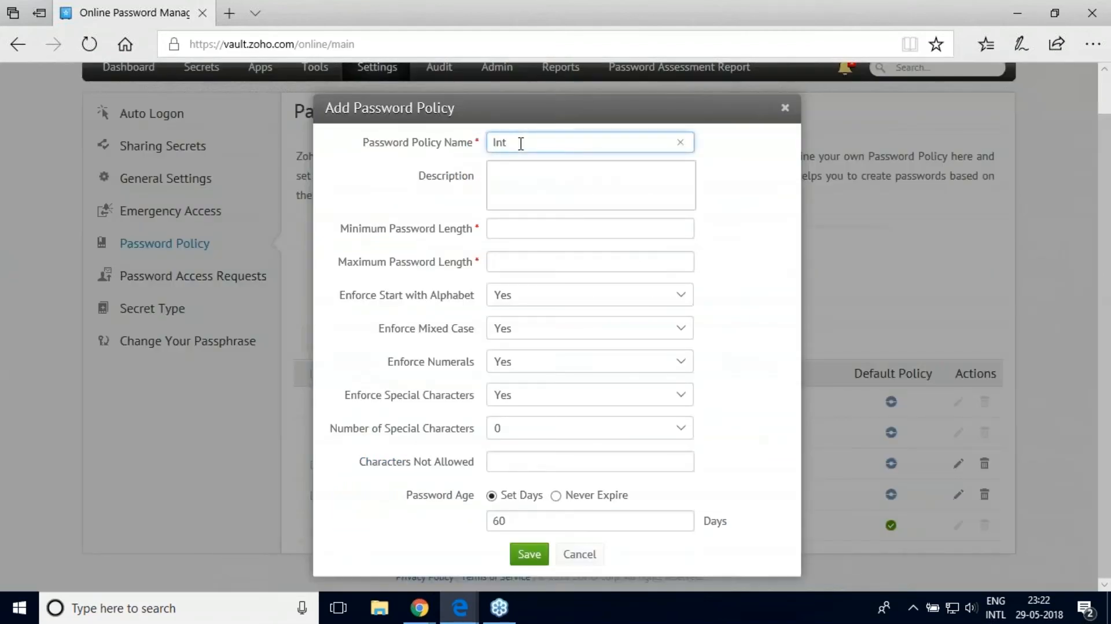
{"action": "type", "text": "ernal Policy"}
{"action": "left_click", "coordinate": [542, 236]}
{"action": "type", "text": "12"}
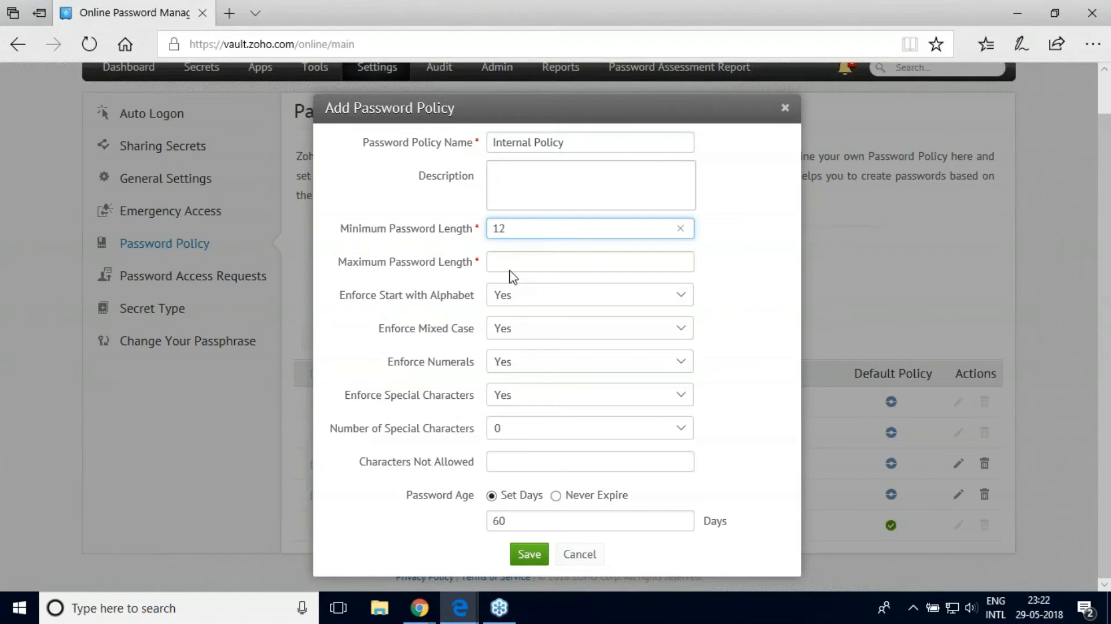
{"action": "key", "text": "Tab"}
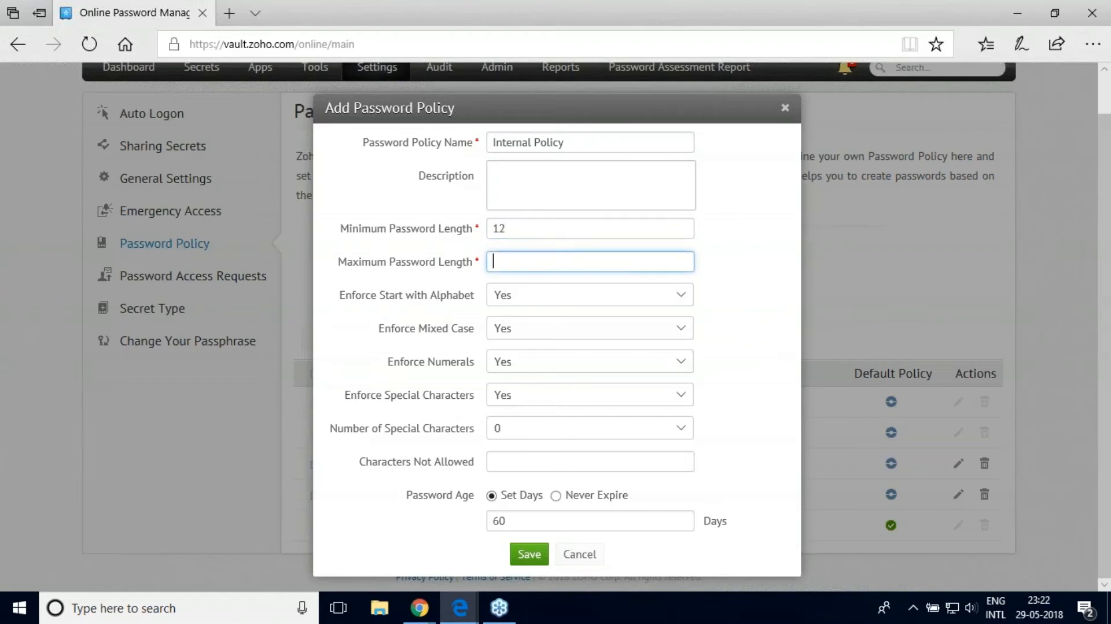
{"action": "type", "text": "45"}
Step: Set password age to 30 days, require 3 special characters, and save the policy
{"action": "left_click_drag", "start_coordinate": [527, 518], "coordinate": [471, 523]}
{"action": "key", "text": "BackSpace"}
{"action": "type", "text": "30"}
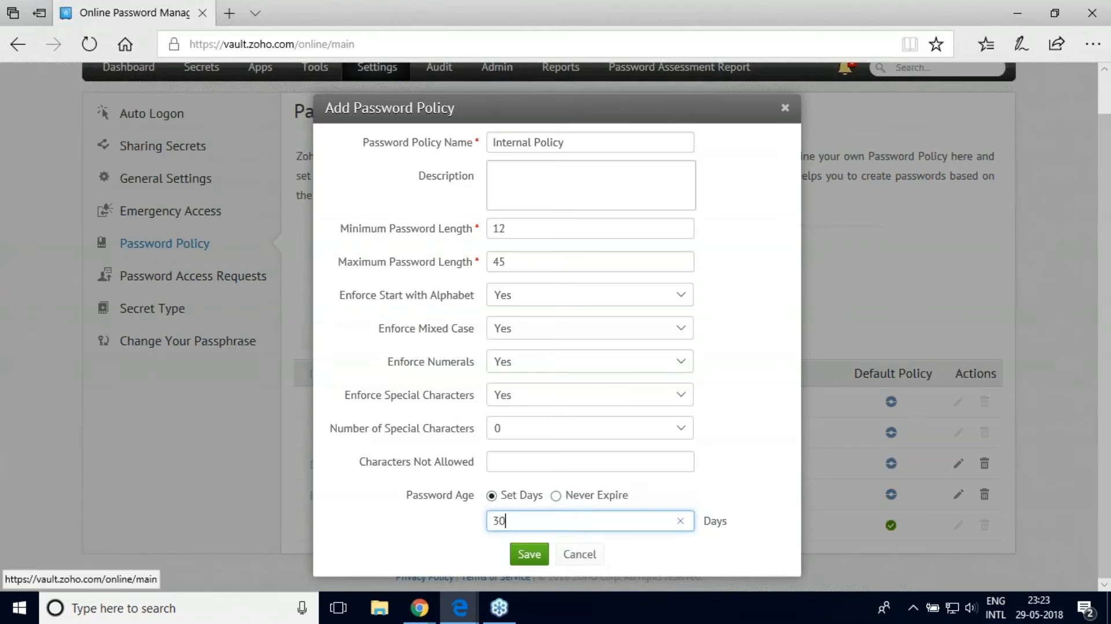
{"action": "left_click", "coordinate": [531, 556]}
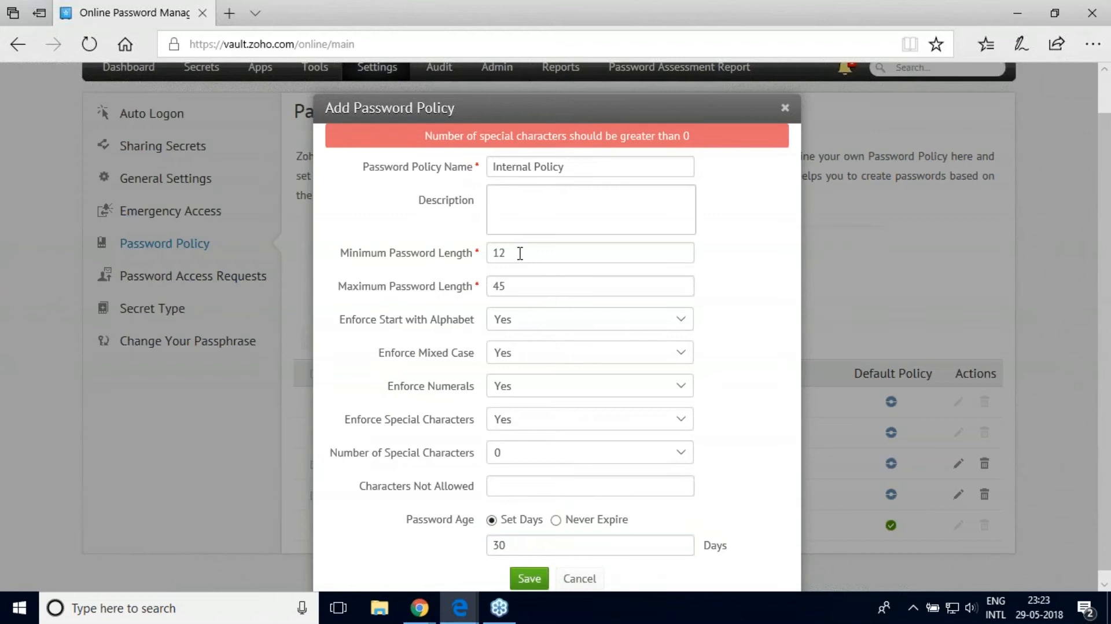
{"action": "left_click", "coordinate": [523, 457]}
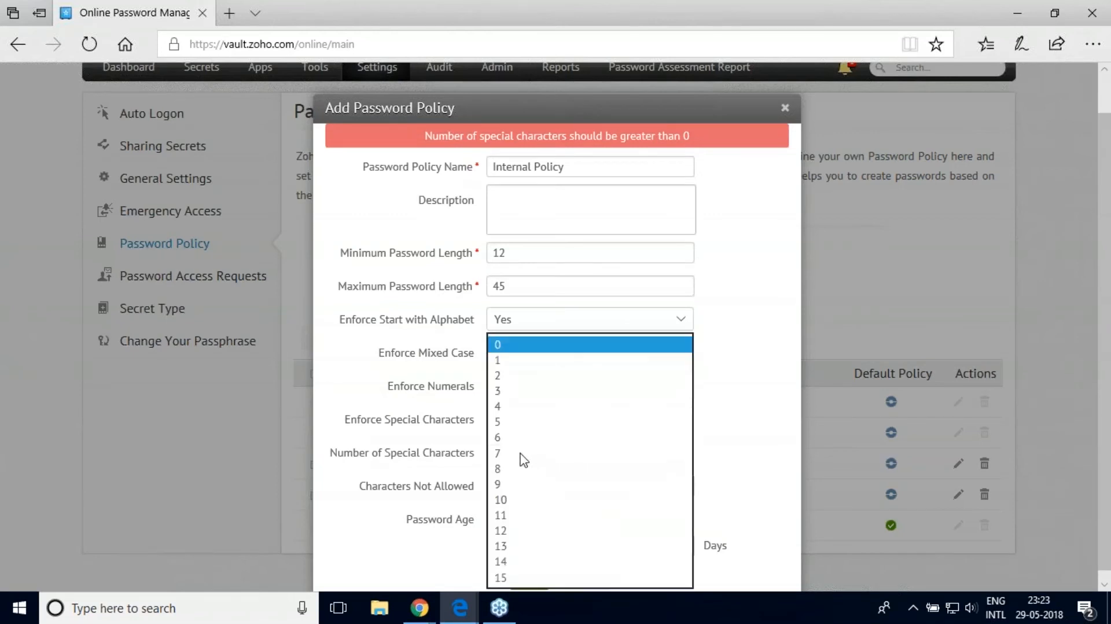
{"action": "left_click", "coordinate": [512, 398]}
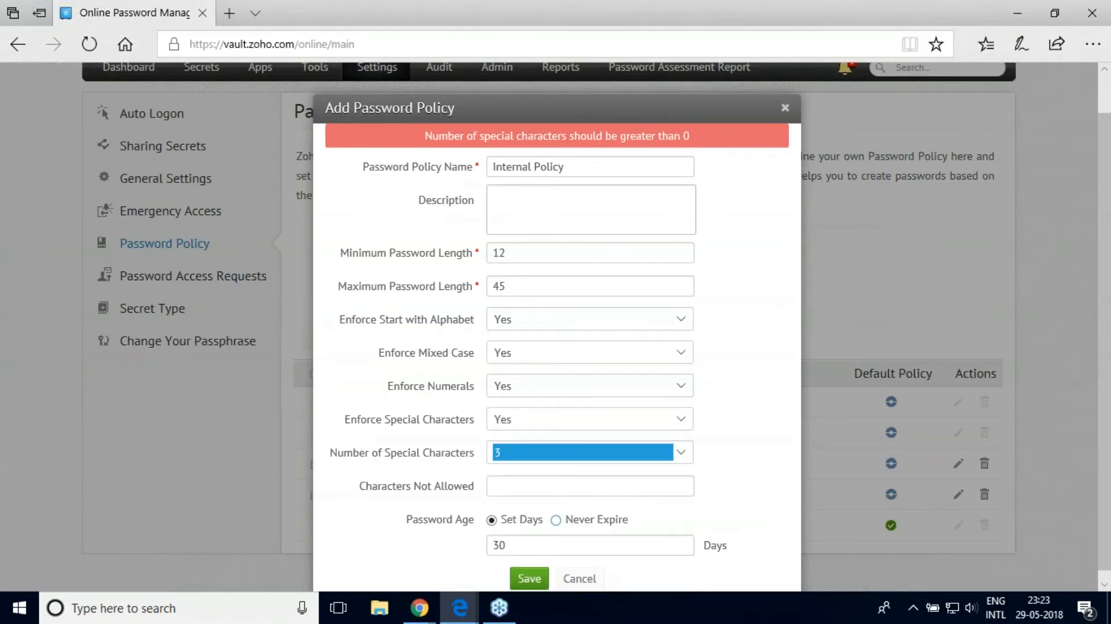
{"action": "left_click", "coordinate": [528, 577]}
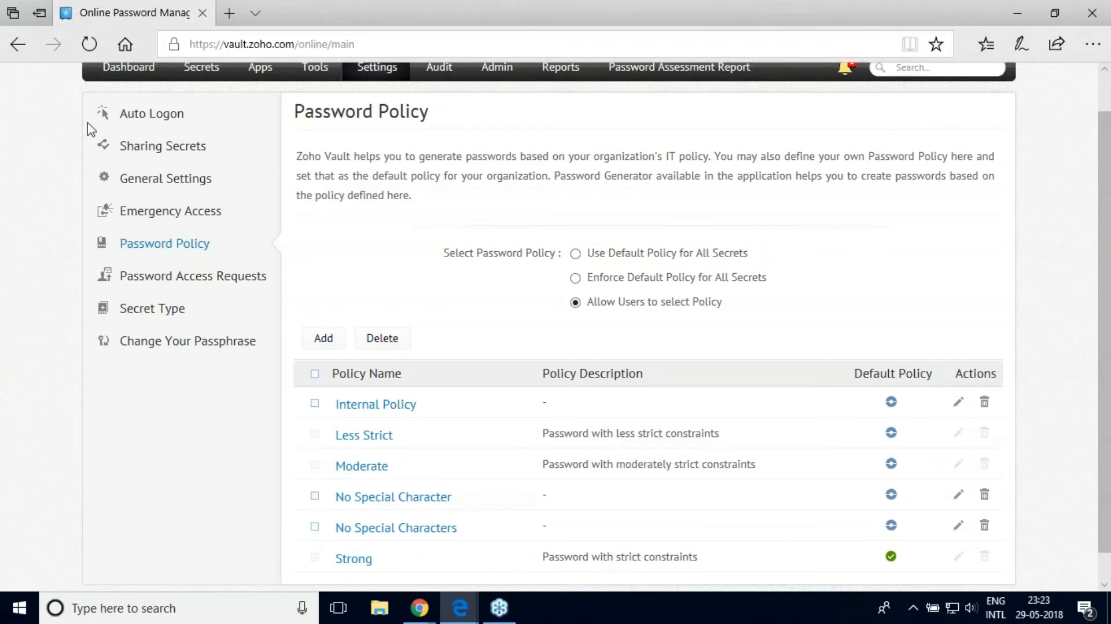
Step: From the All Secrets list, bring up the Add Secret dialog with its website templates
{"action": "left_click", "coordinate": [181, 75]}
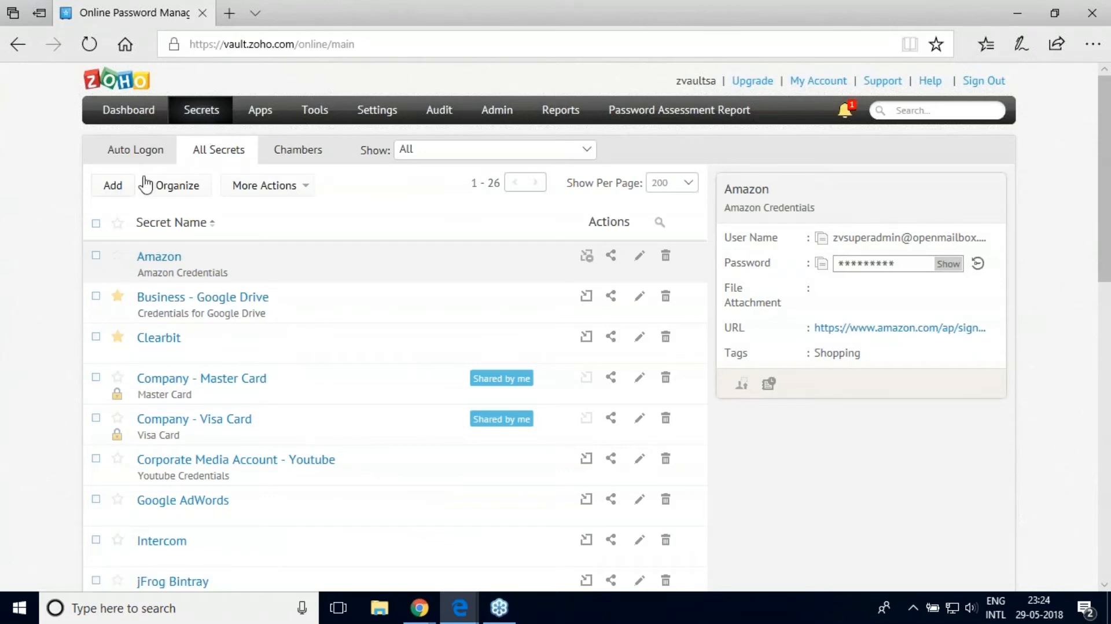
{"action": "left_click", "coordinate": [113, 186]}
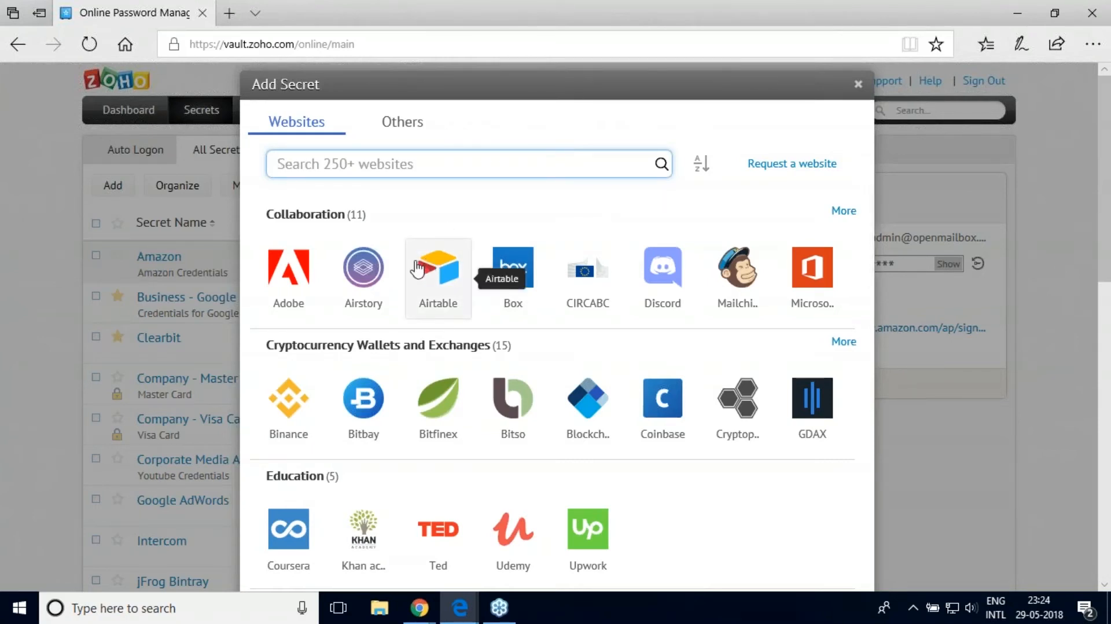
Step: Search the website templates for 'facebook' and pick the Facebook tile
{"action": "type", "text": "f"}
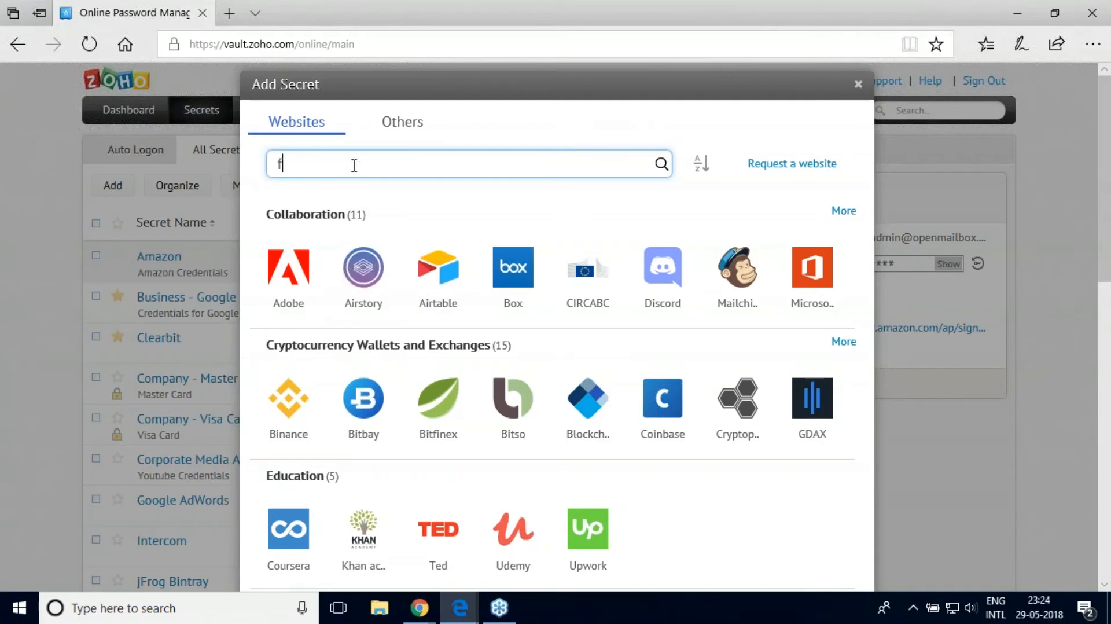
{"action": "type", "text": "acebook"}
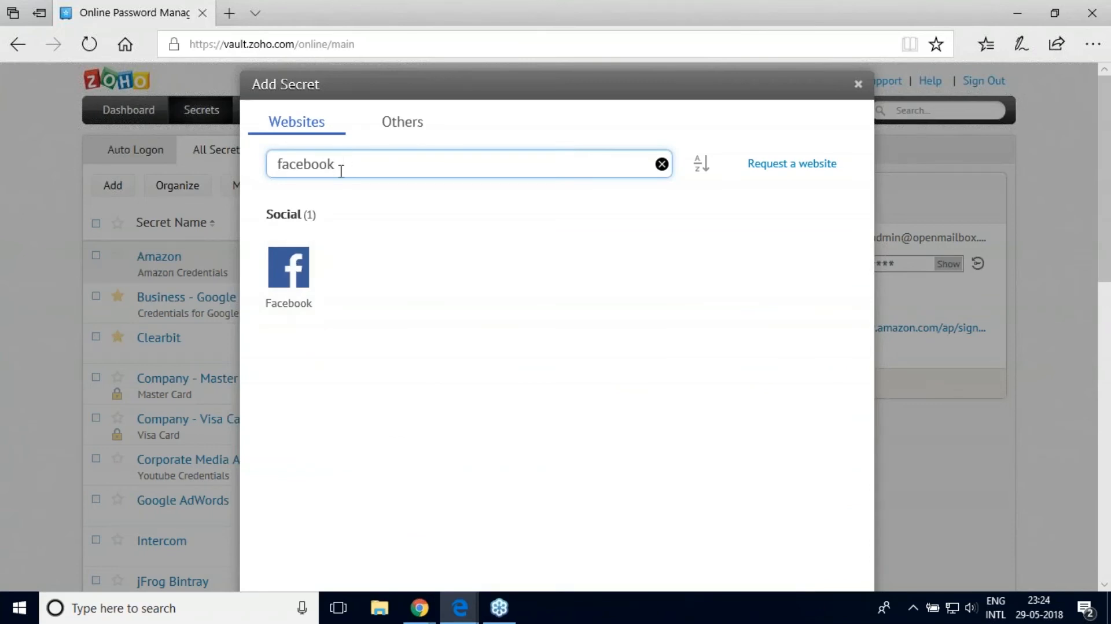
{"action": "left_click", "coordinate": [288, 269]}
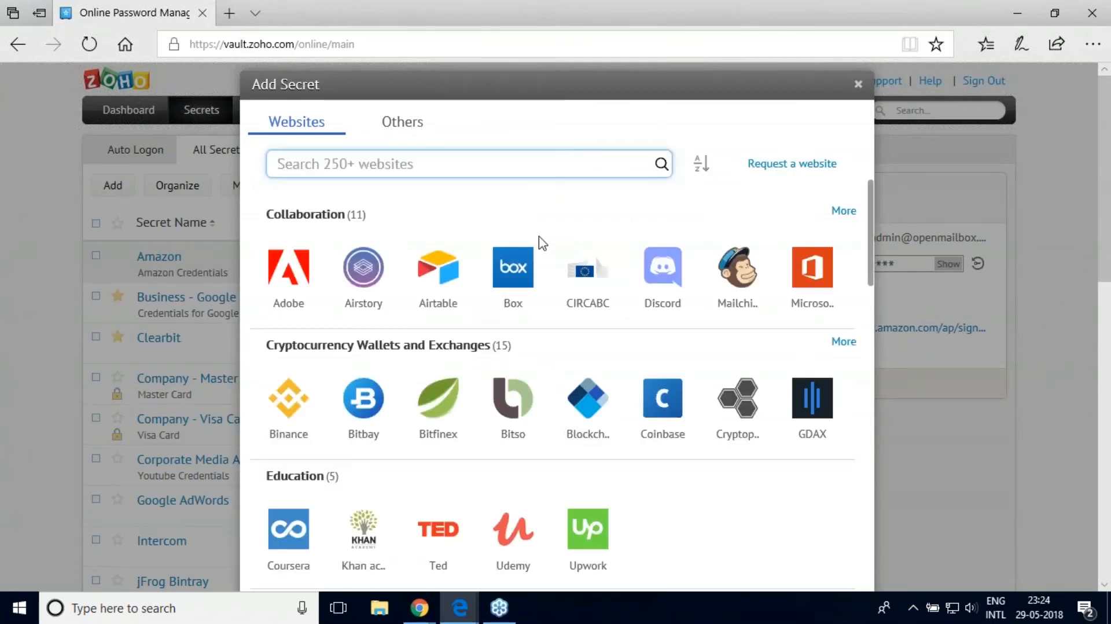
Step: Search the website templates for the unsupported name 'bdjcbjdcb'
{"action": "type", "text": "bdjcbjdcb"}
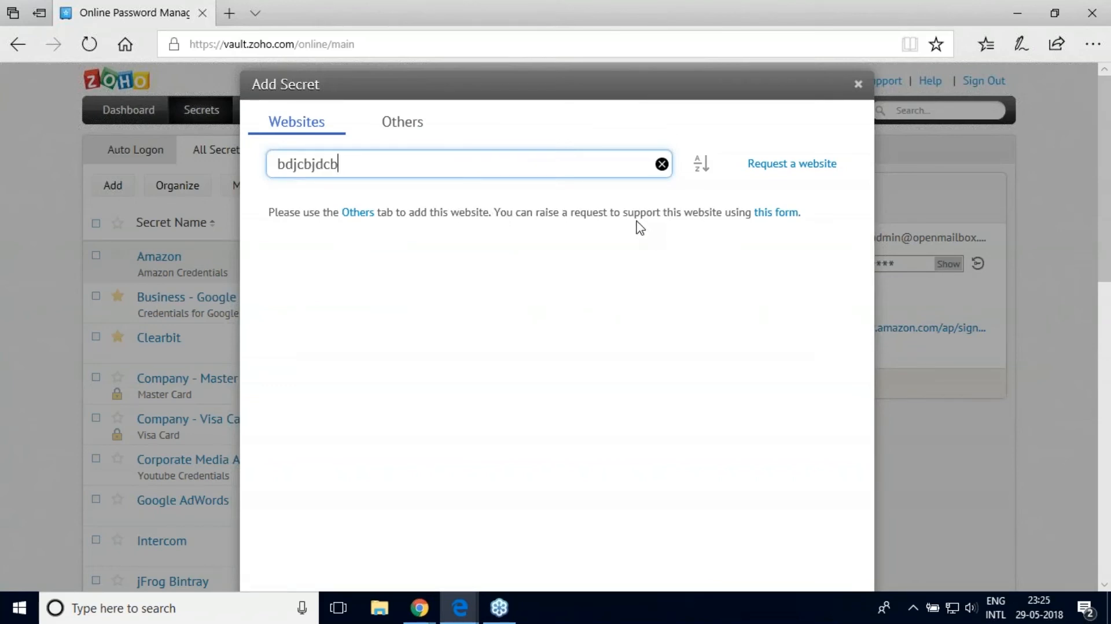
Step: Look at the website request form, clear the search, review the Others custom form, and cancel
{"action": "left_click", "coordinate": [772, 213]}
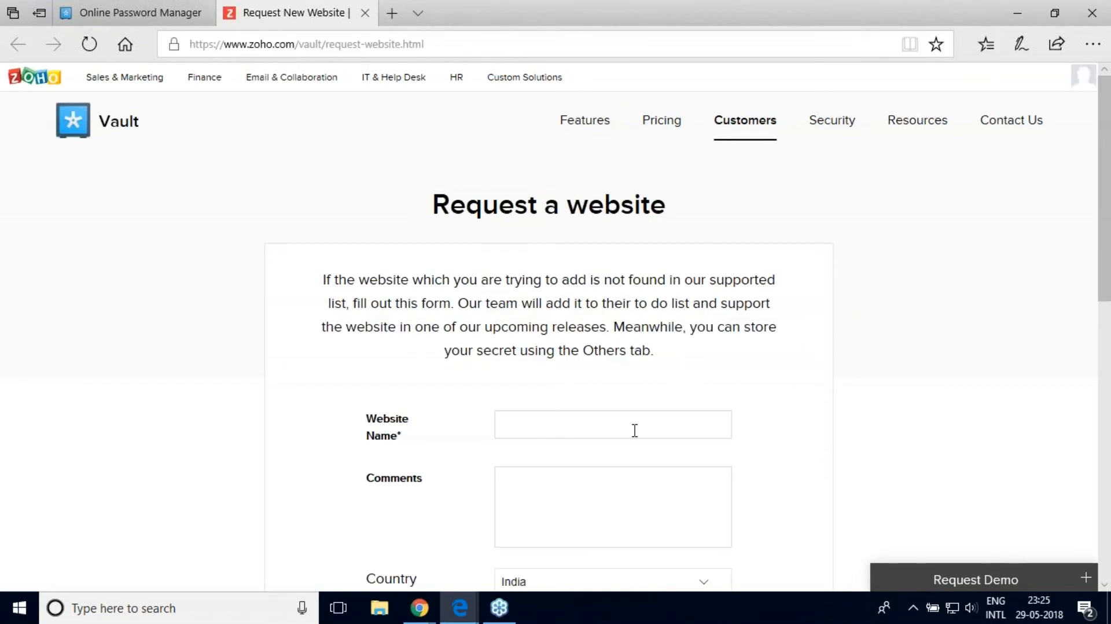
{"action": "left_click", "coordinate": [365, 13]}
{"action": "left_click", "coordinate": [365, 171]}
{"action": "key", "text": "BackSpace"}
{"action": "key", "text": "BackSpace"}
{"action": "key", "text": "BackSpace"}
{"action": "key", "text": "BackSpace"}
{"action": "key", "text": "BackSpace"}
{"action": "key", "text": "BackSpace"}
{"action": "key", "text": "BackSpace"}
{"action": "key", "text": "BackSpace"}
{"action": "key", "text": "BackSpace"}
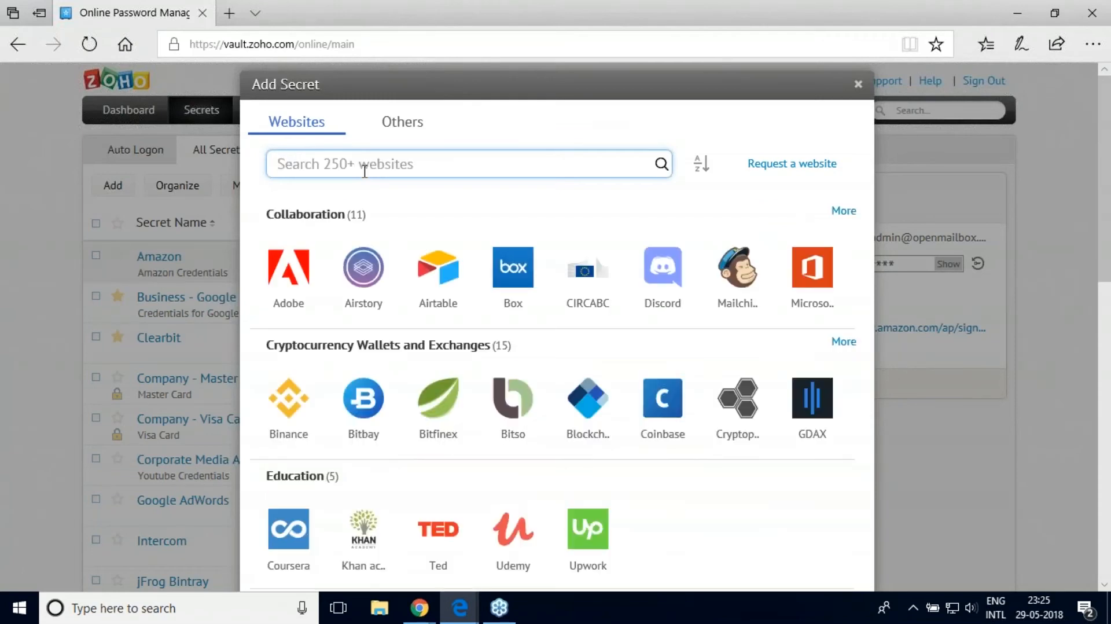
{"action": "left_click", "coordinate": [395, 129]}
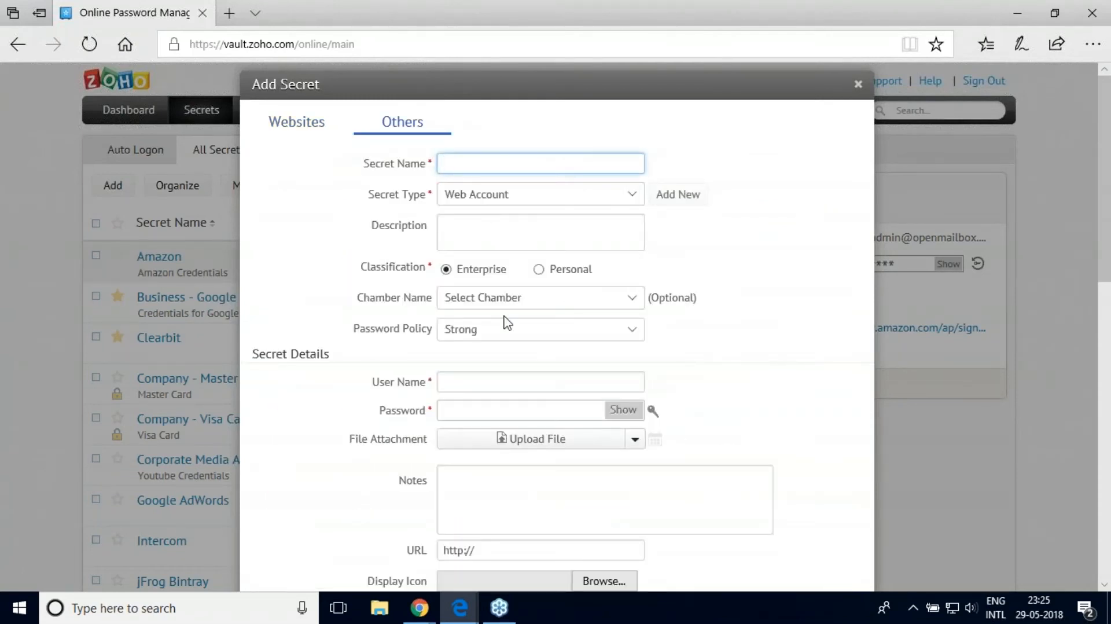
{"action": "left_click_drag", "start_coordinate": [1109, 274], "coordinate": [1109, 367]}
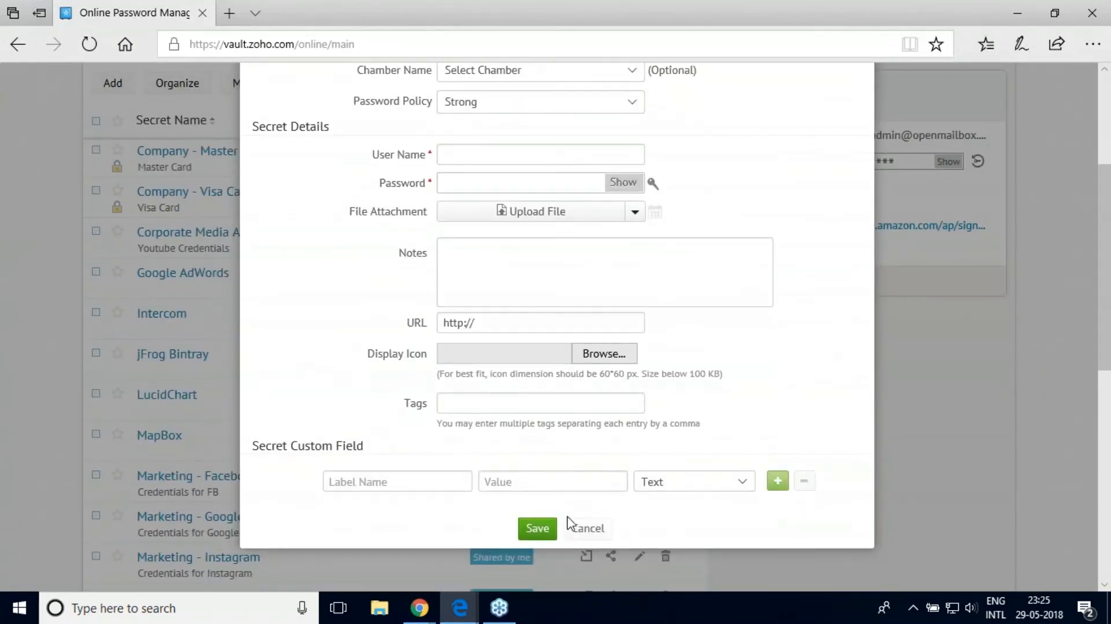
{"action": "left_click", "coordinate": [587, 528]}
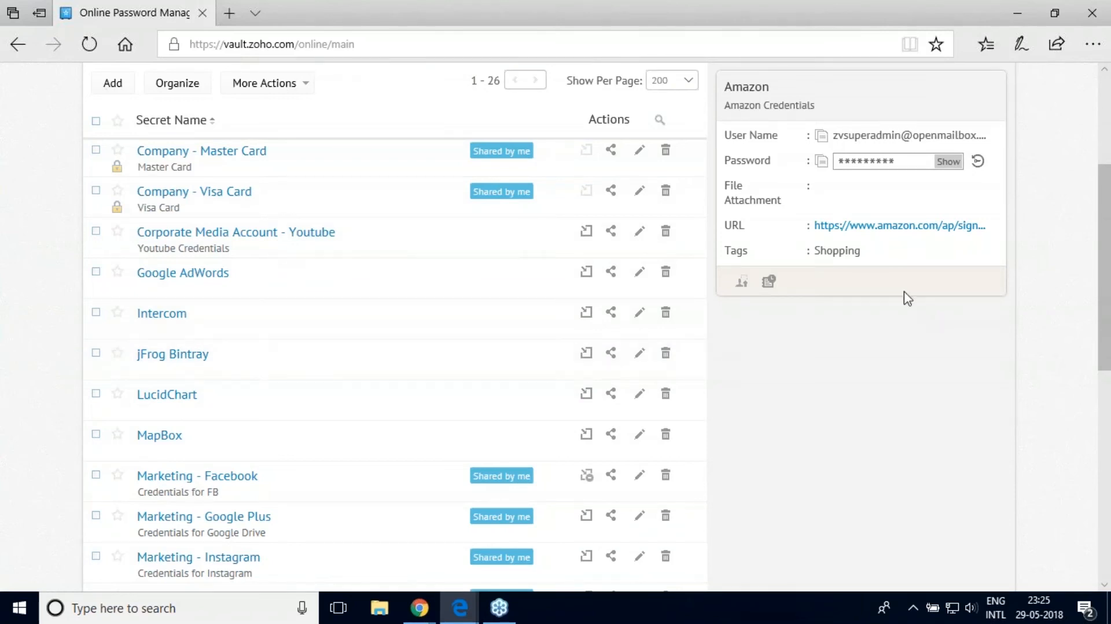
Step: Open Share with Users for the Business - Google Drive secret
{"action": "left_click_drag", "start_coordinate": [1110, 347], "coordinate": [1109, 310]}
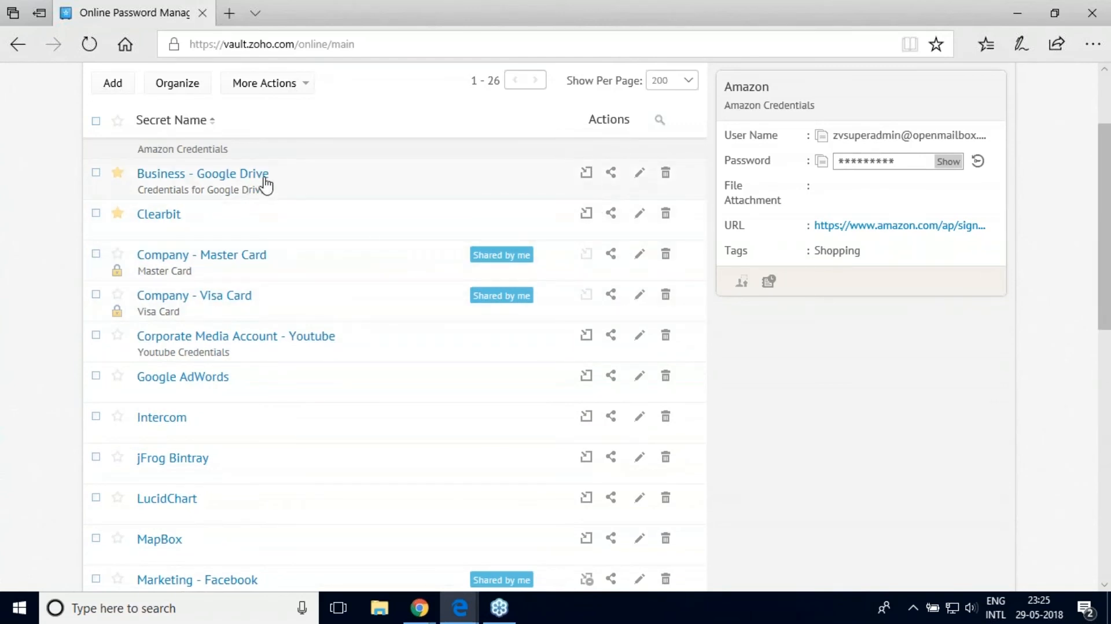
{"action": "left_click", "coordinate": [612, 174]}
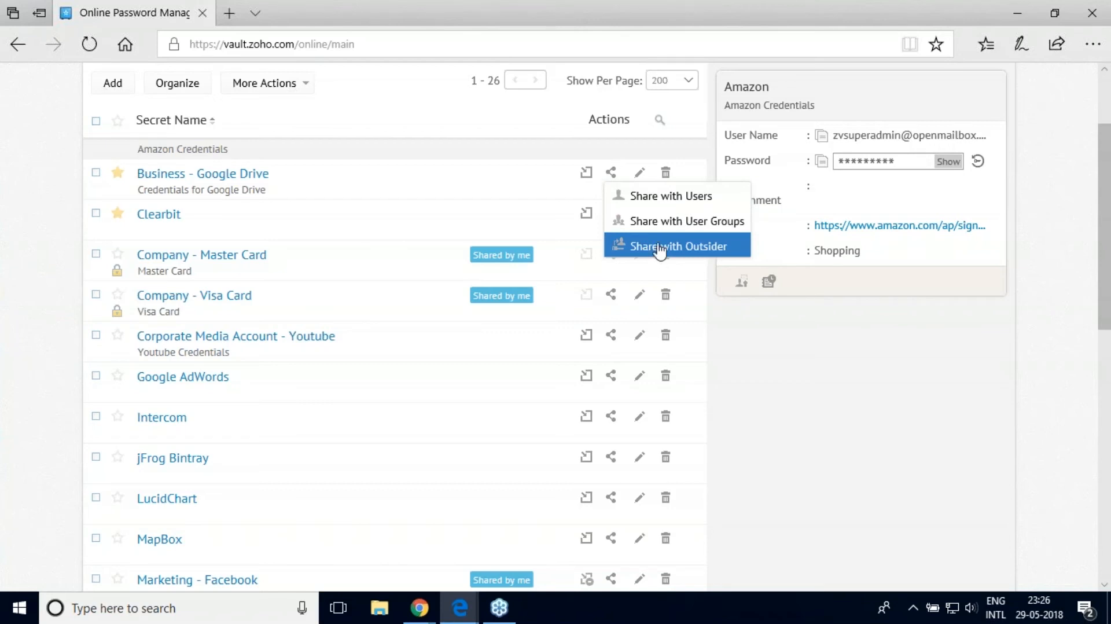
{"action": "left_click", "coordinate": [664, 208]}
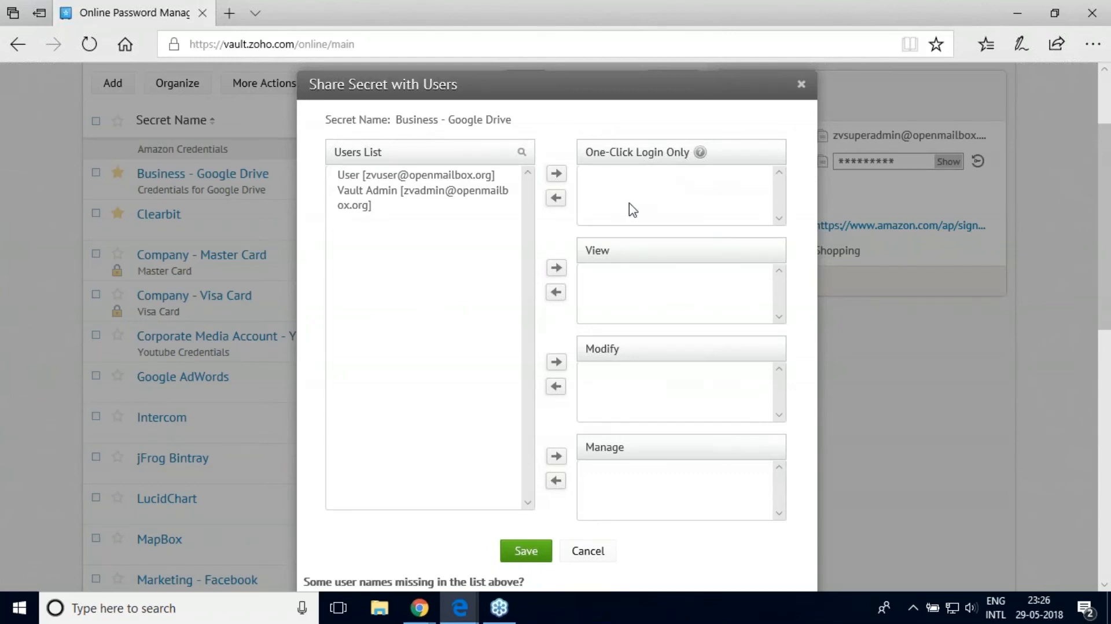
Step: Give Vault Admin One-Click Login Only access, then take it away again
{"action": "left_click", "coordinate": [460, 206]}
{"action": "left_click", "coordinate": [556, 174]}
{"action": "left_click", "coordinate": [649, 181]}
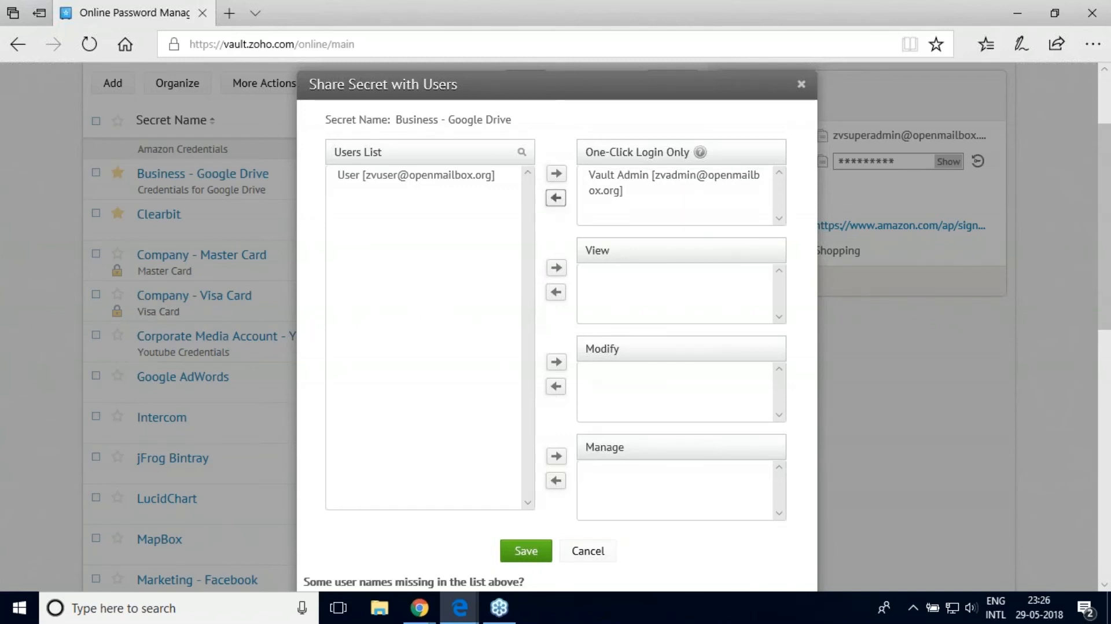
{"action": "left_click", "coordinate": [601, 197]}
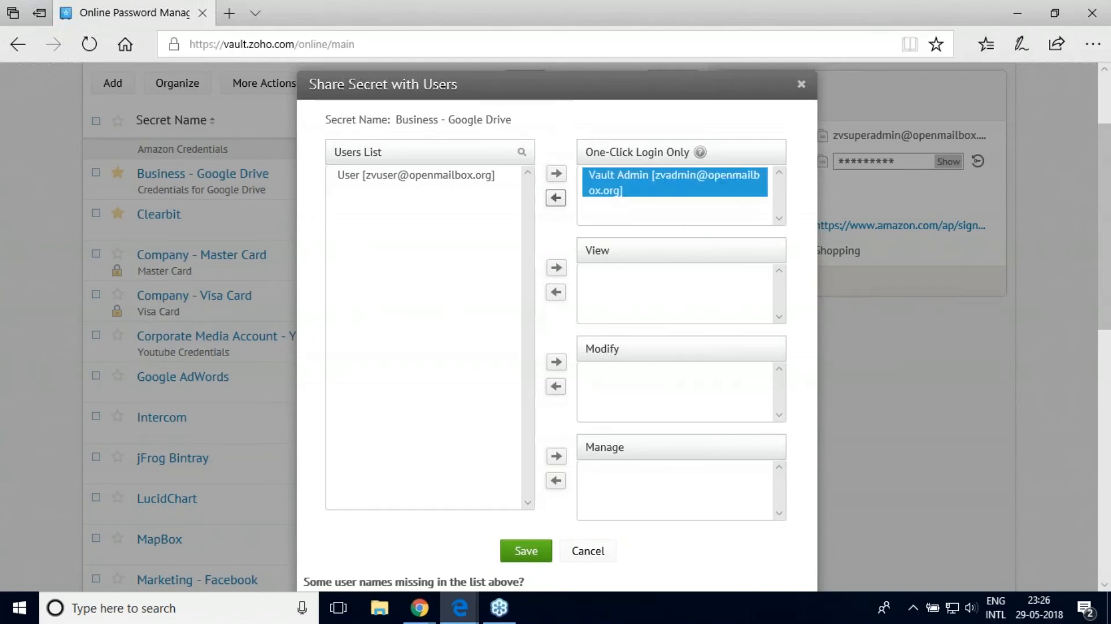
{"action": "left_click", "coordinate": [555, 198]}
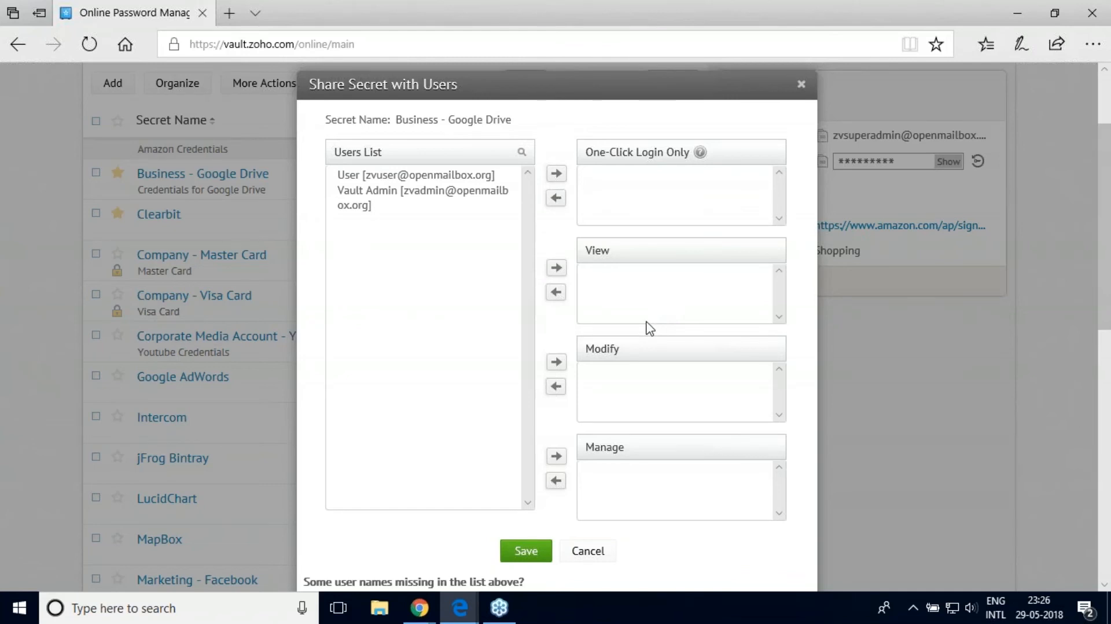
Step: Give Vault Admin View access, discard the sharing changes, and open Amazon's access control
{"action": "left_click", "coordinate": [412, 189]}
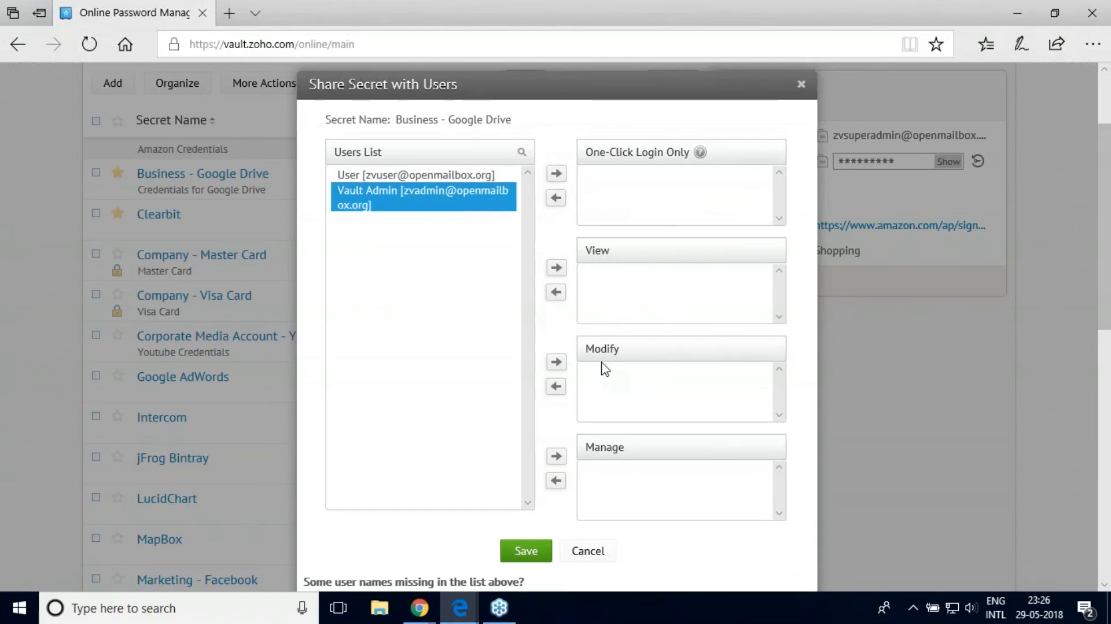
{"action": "left_click", "coordinate": [556, 268]}
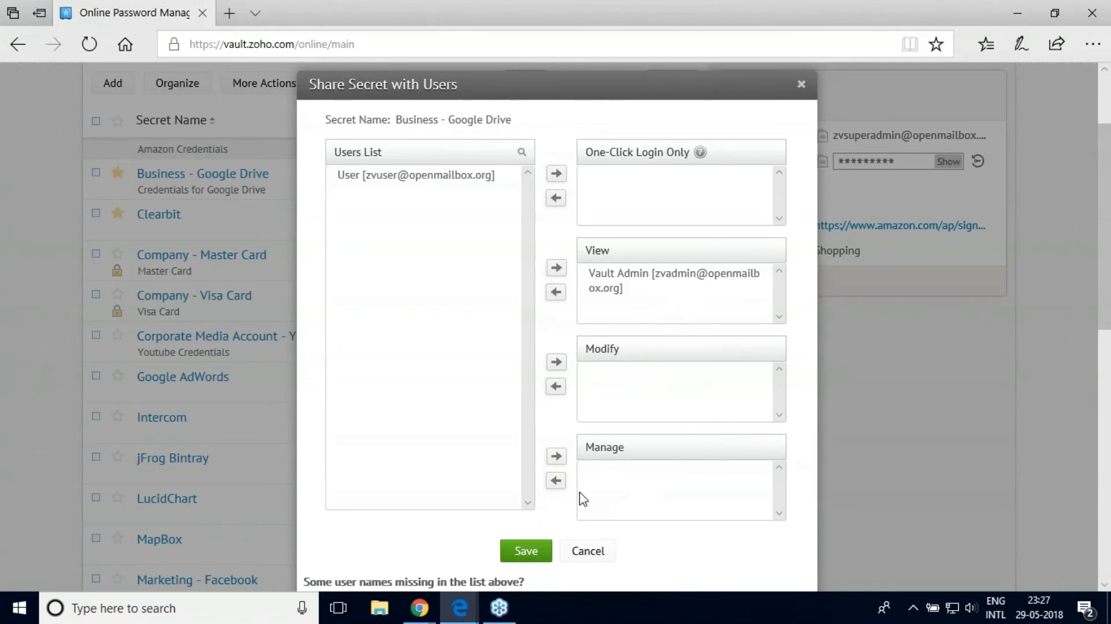
{"action": "left_click", "coordinate": [589, 555]}
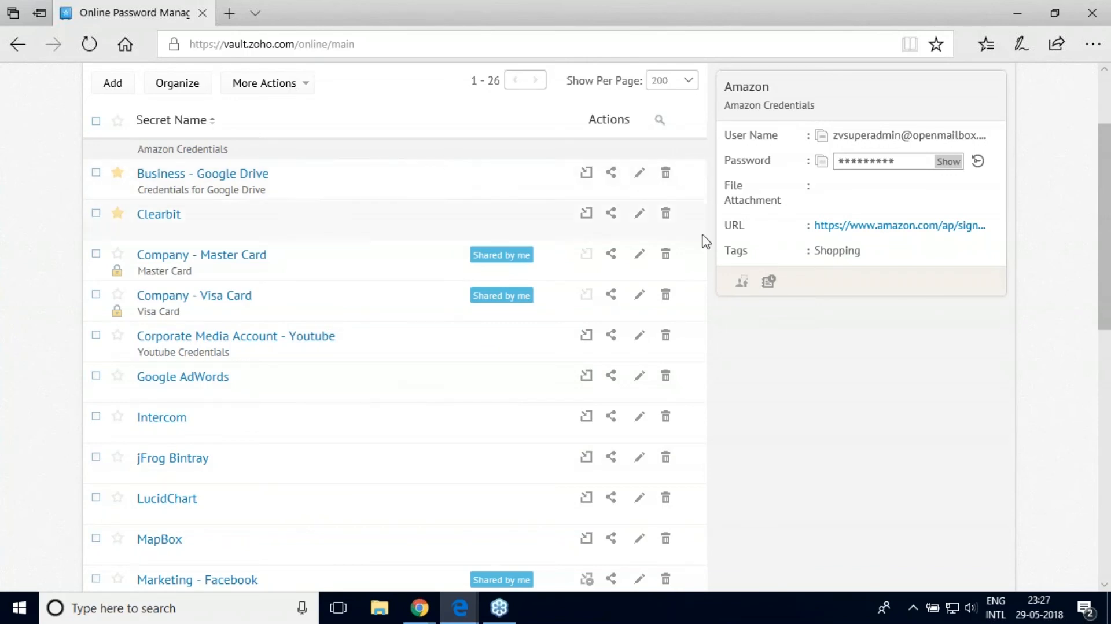
{"action": "left_click", "coordinate": [744, 284]}
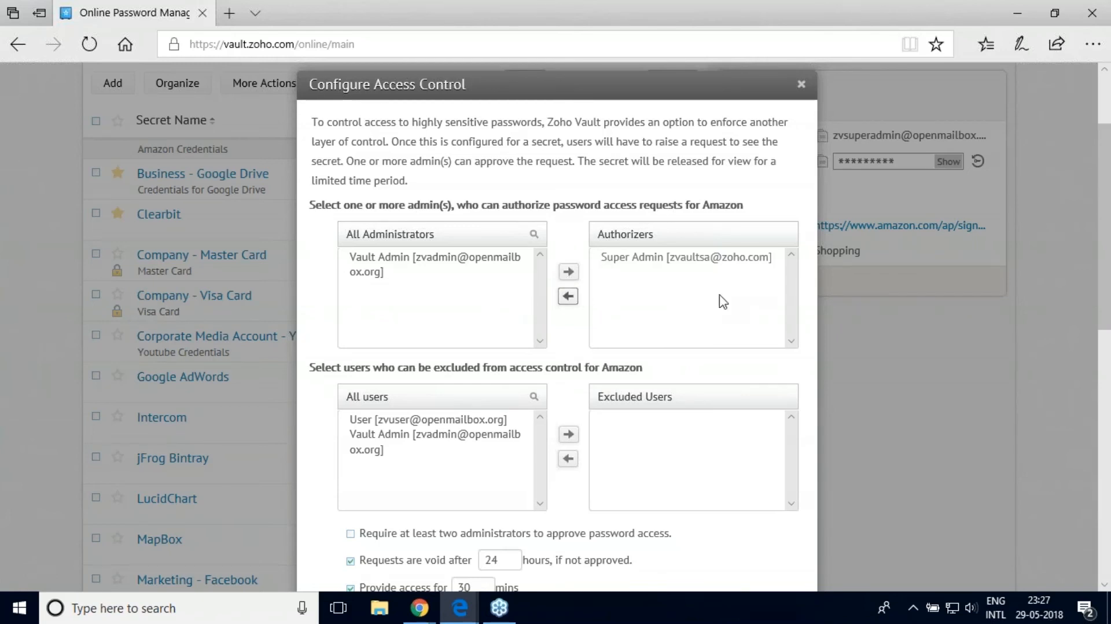
Step: Cancel the Amazon access-control configuration and scroll back to the top of All Secrets
{"action": "scroll", "coordinate": [883, 341], "scroll_direction": "down", "scroll_amount": 3}
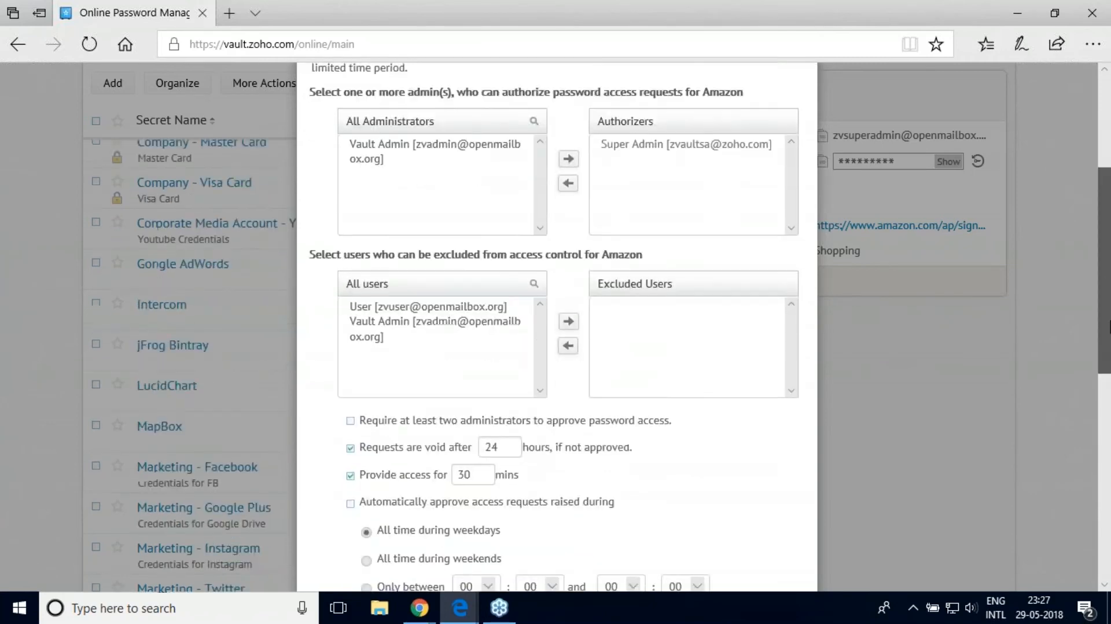
{"action": "left_click_drag", "start_coordinate": [1110, 348], "coordinate": [1110, 365]}
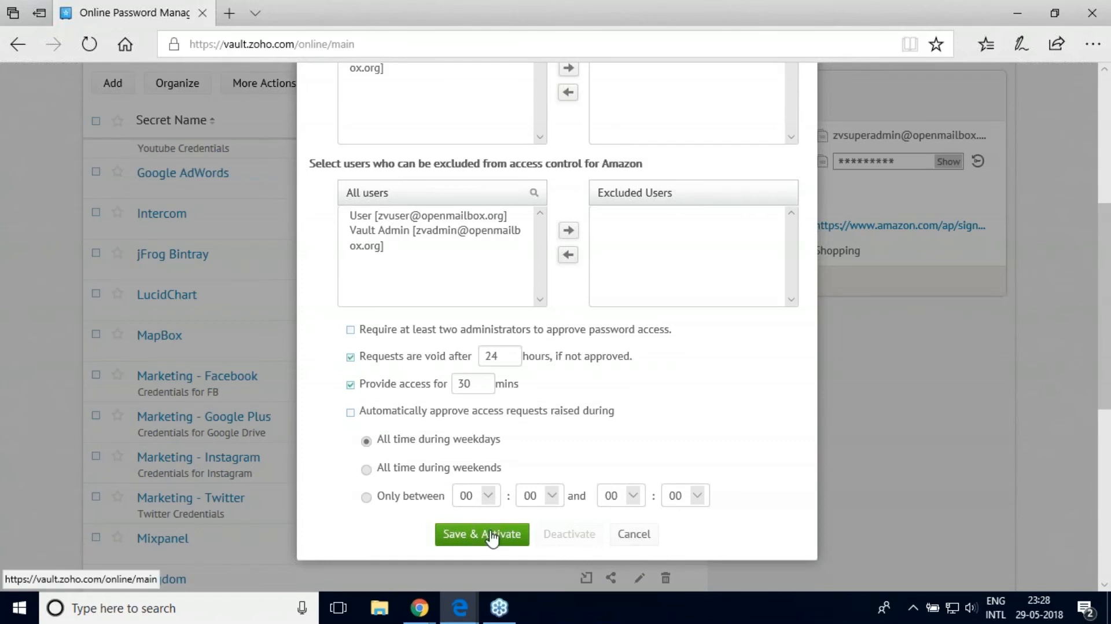
{"action": "left_click", "coordinate": [628, 534]}
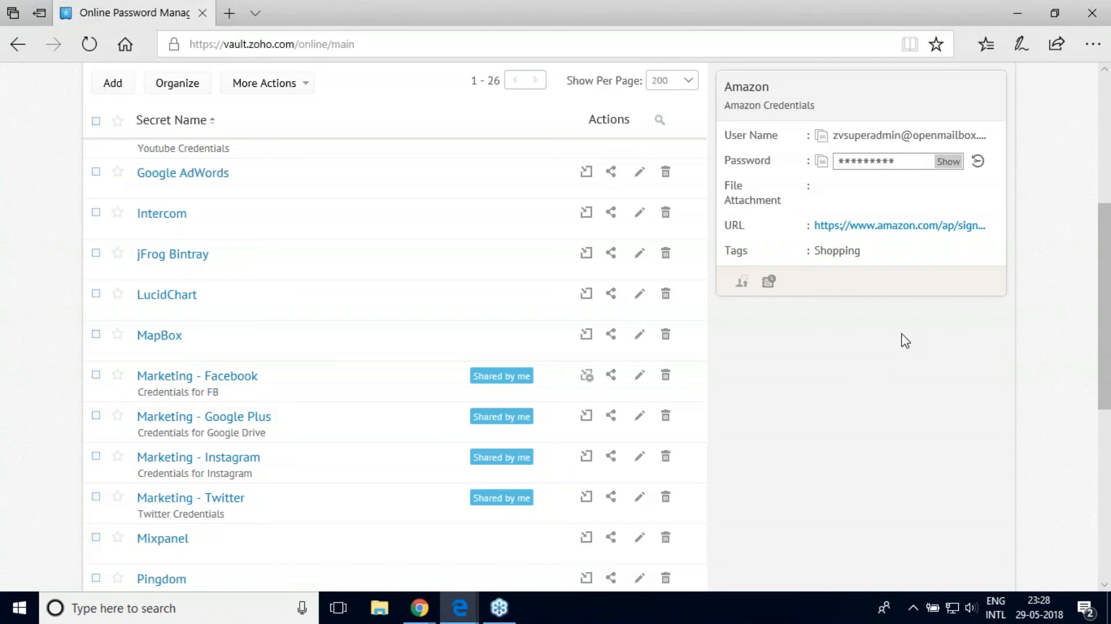
{"action": "left_click_drag", "start_coordinate": [1102, 345], "coordinate": [1108, 268]}
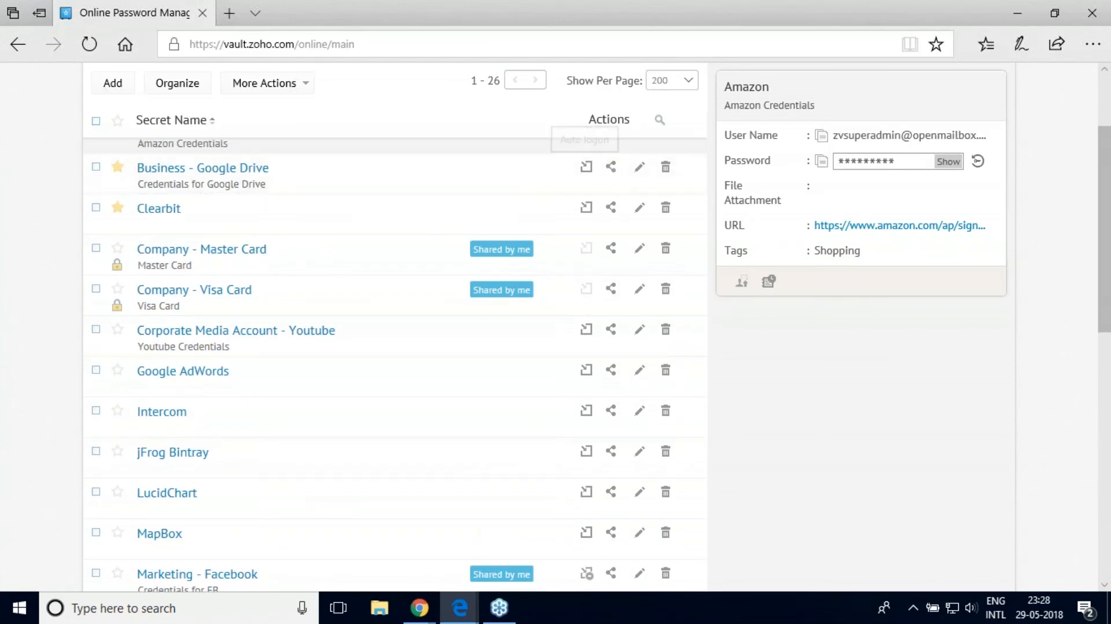
{"action": "scroll", "coordinate": [521, 162], "scroll_direction": "up", "scroll_amount": 3}
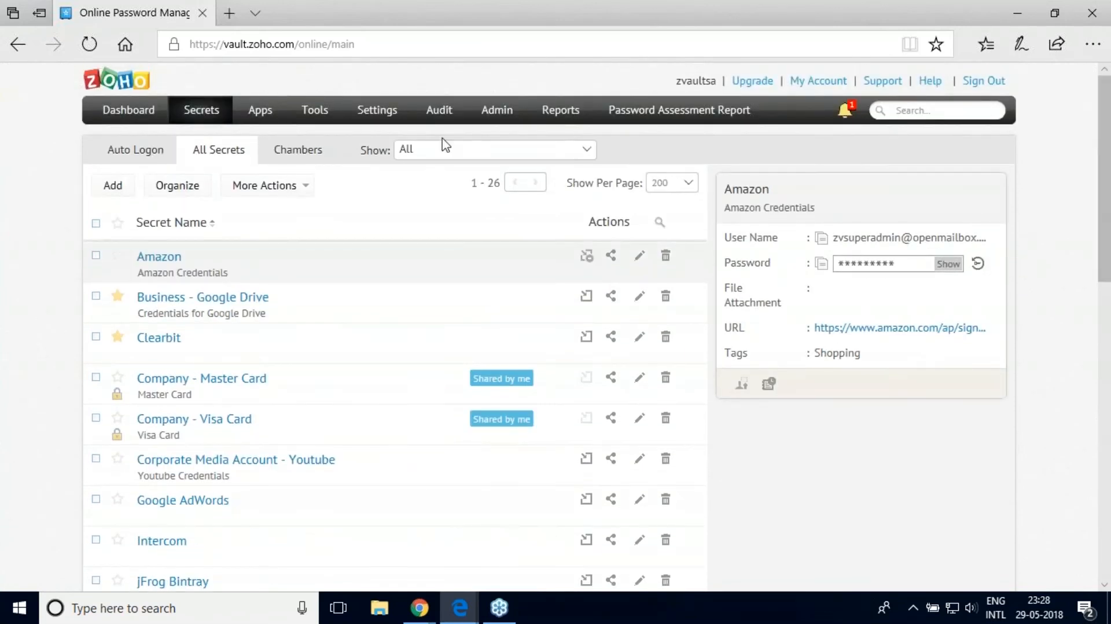
Step: Go to SSO Manage Apps and open the Add Supported App catalog of 80+ apps
{"action": "left_click", "coordinate": [263, 112]}
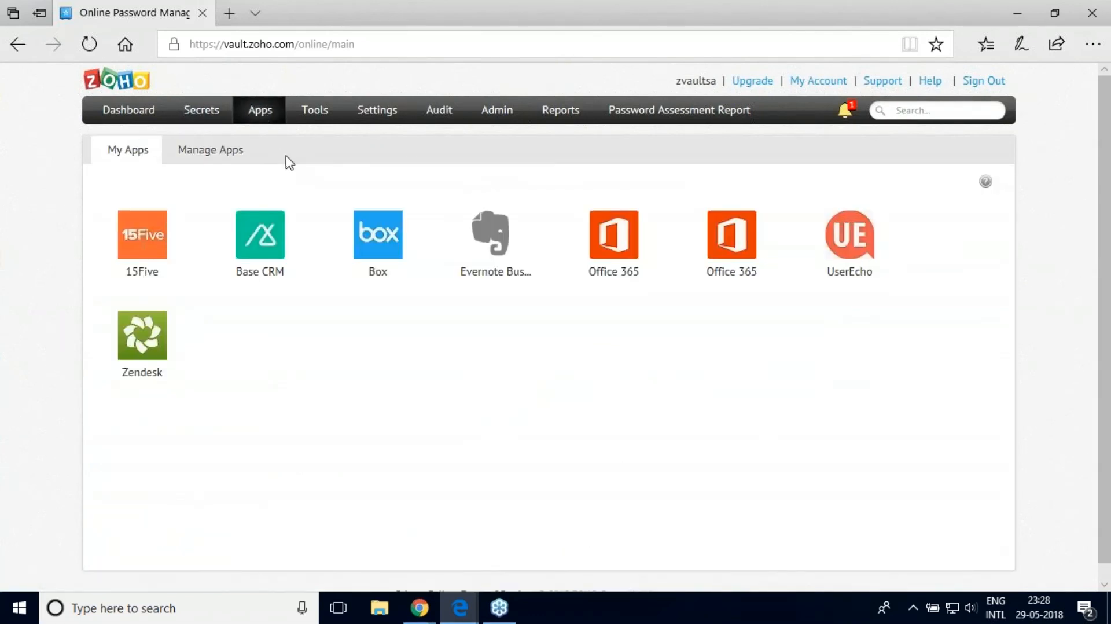
{"action": "left_click", "coordinate": [223, 155]}
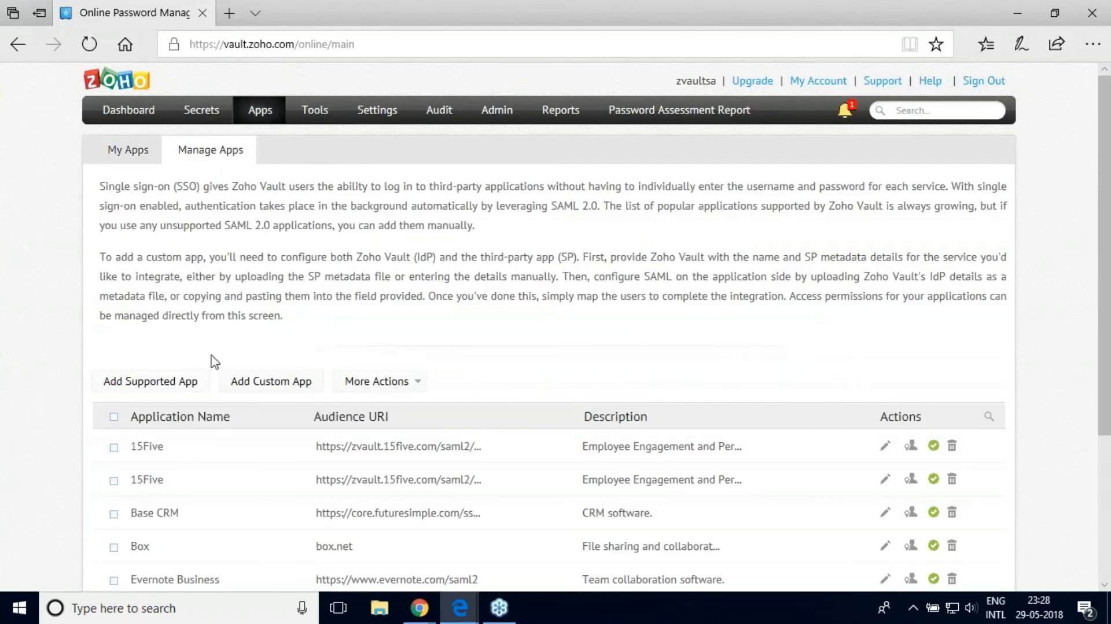
{"action": "left_click", "coordinate": [186, 382]}
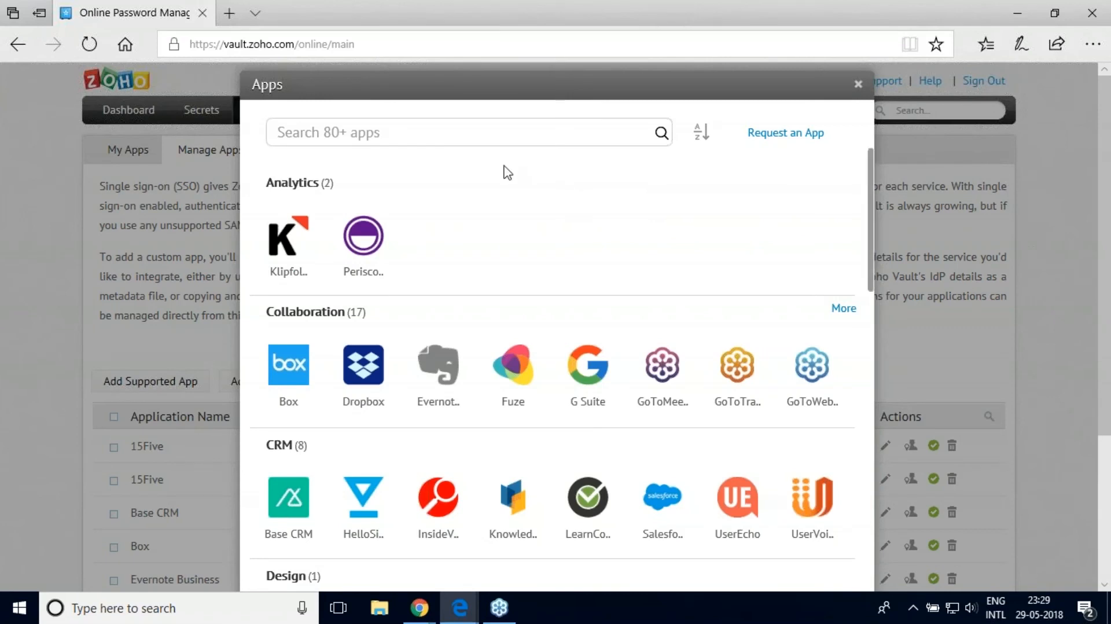
Step: Search the catalogue for 'salesforce', open the Salesforce tile, then cancel its Application Settings
{"action": "left_click", "coordinate": [474, 137]}
{"action": "type", "text": "salesforce"}
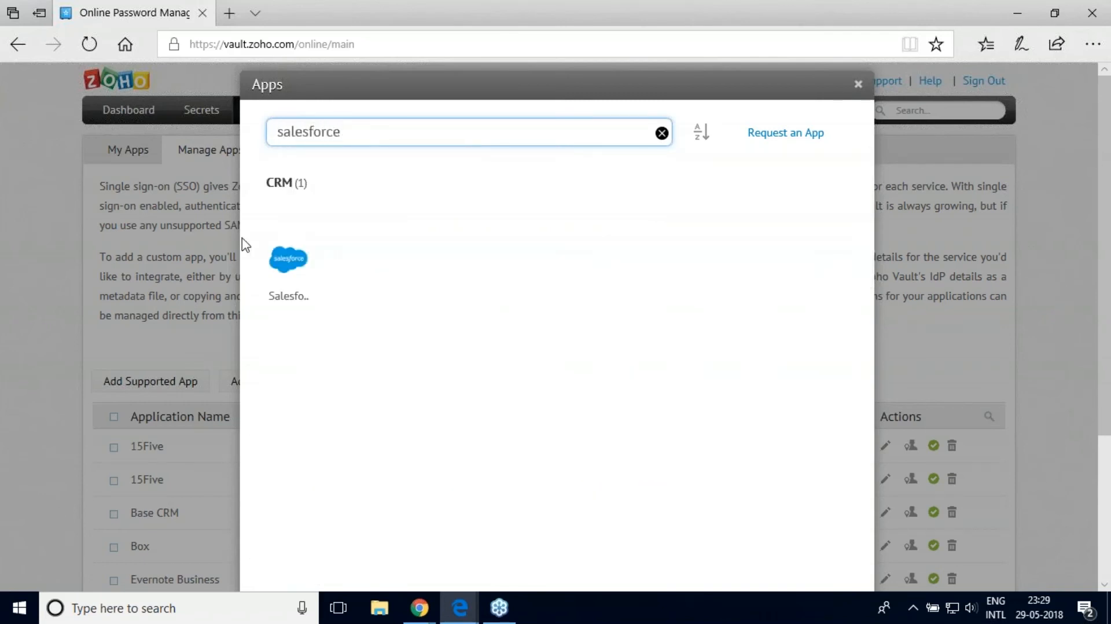
{"action": "left_click", "coordinate": [286, 270]}
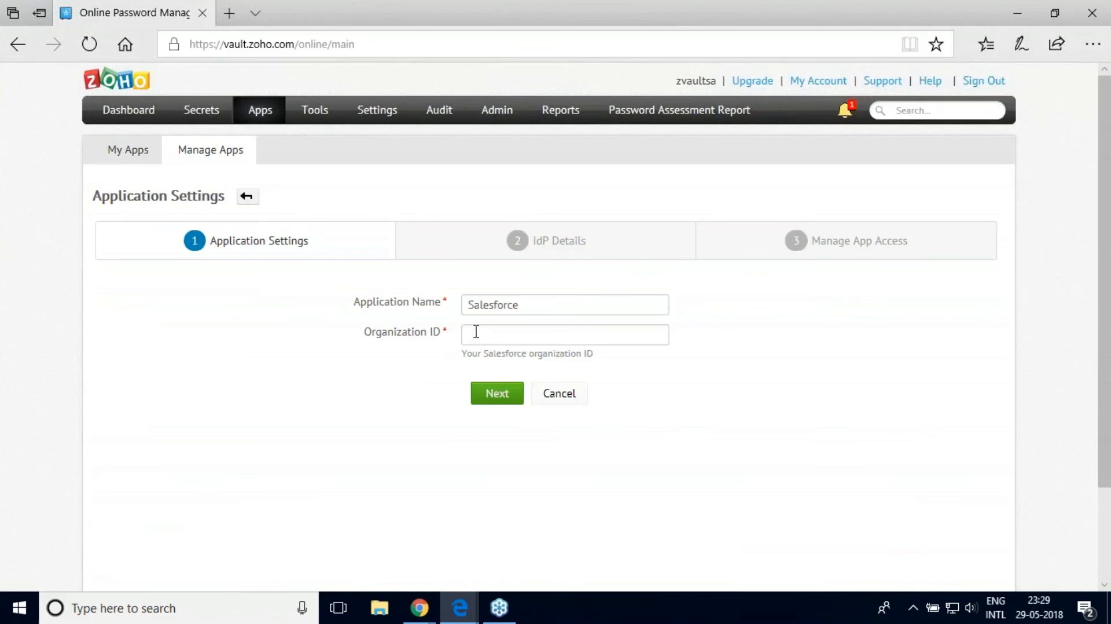
{"action": "left_click", "coordinate": [574, 397]}
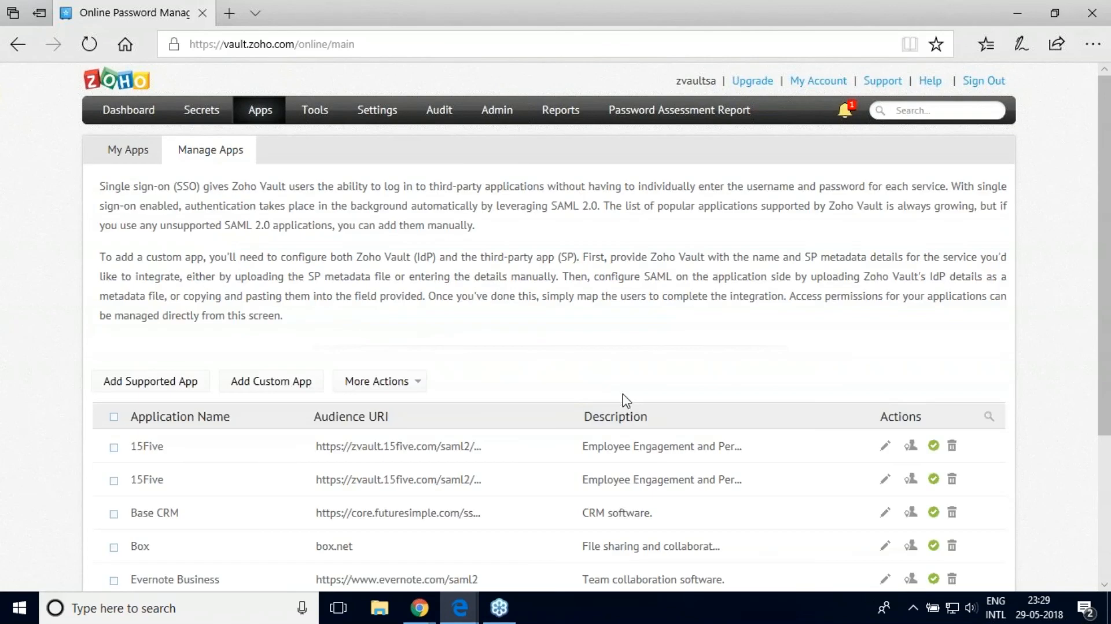
Step: View the users mapped to the 15Five app, then close the mapping dialog
{"action": "scroll", "coordinate": [1109, 324], "scroll_direction": "down", "scroll_amount": 3}
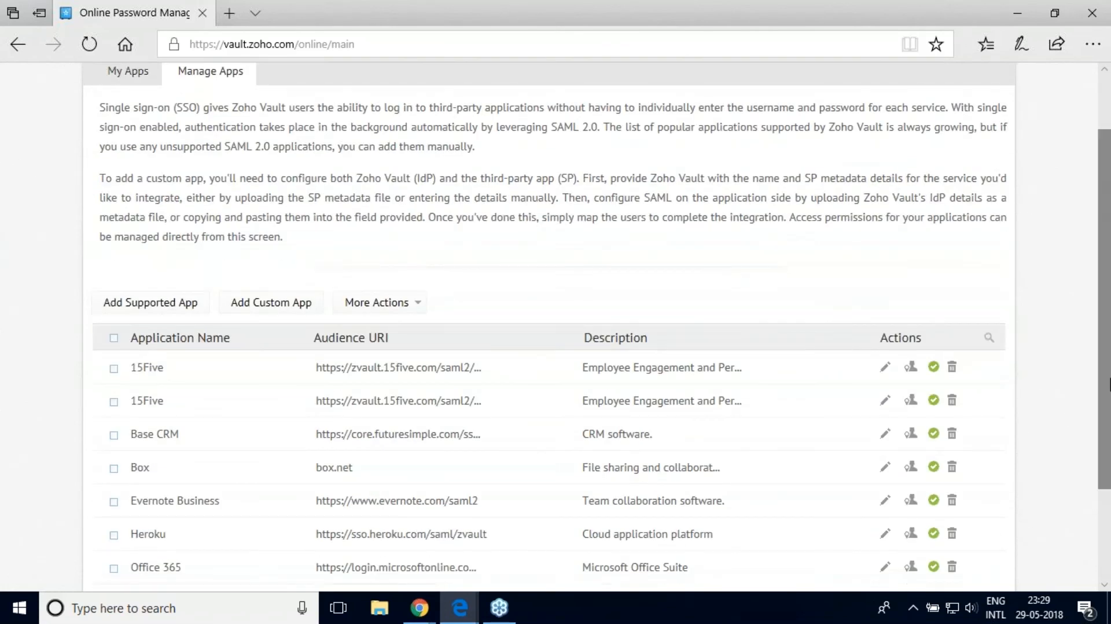
{"action": "left_click_drag", "start_coordinate": [1109, 438], "coordinate": [1108, 479]}
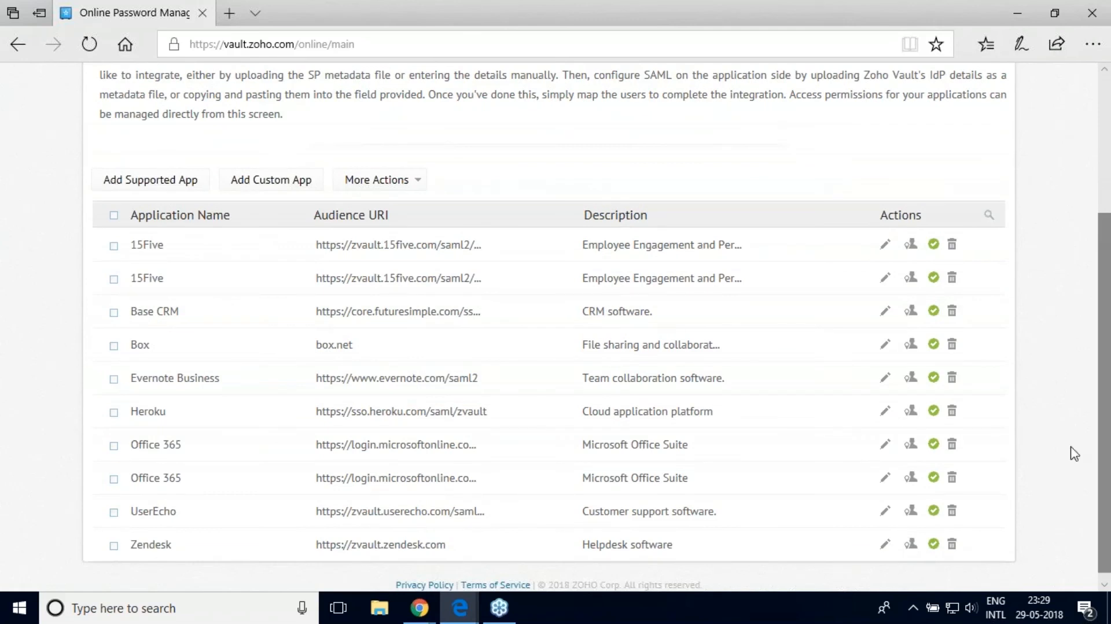
{"action": "left_click", "coordinate": [912, 248]}
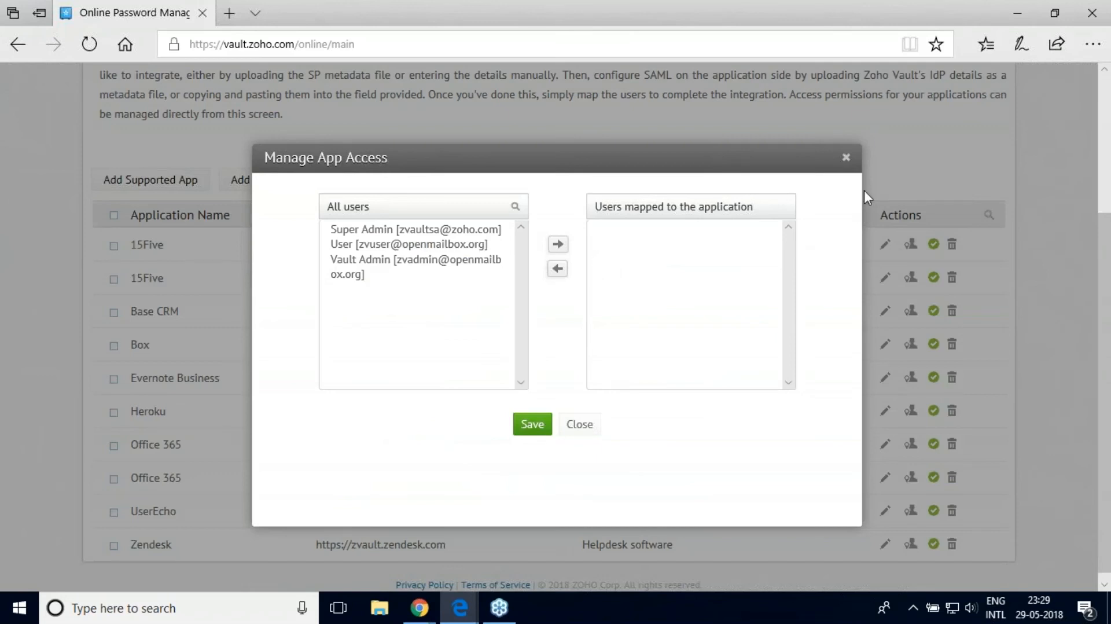
{"action": "left_click", "coordinate": [846, 157]}
Step: Go through My Apps and Admin user management to the Audit Notifications page
{"action": "scroll", "coordinate": [1105, 301], "scroll_direction": "up", "scroll_amount": 2}
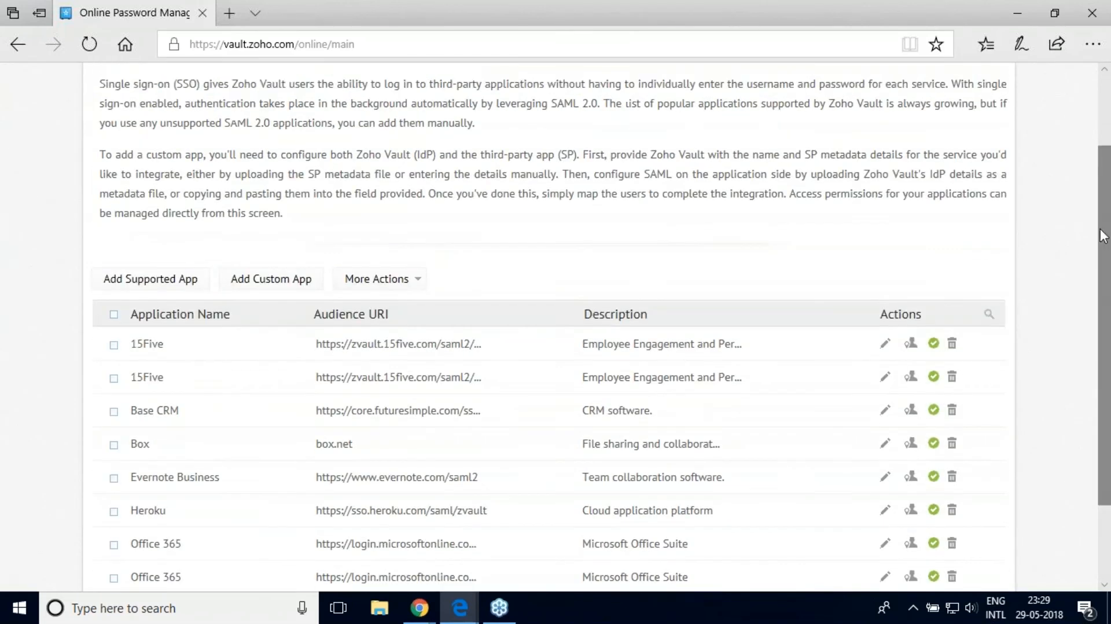
{"action": "scroll", "coordinate": [1108, 312], "scroll_direction": "up", "scroll_amount": 2}
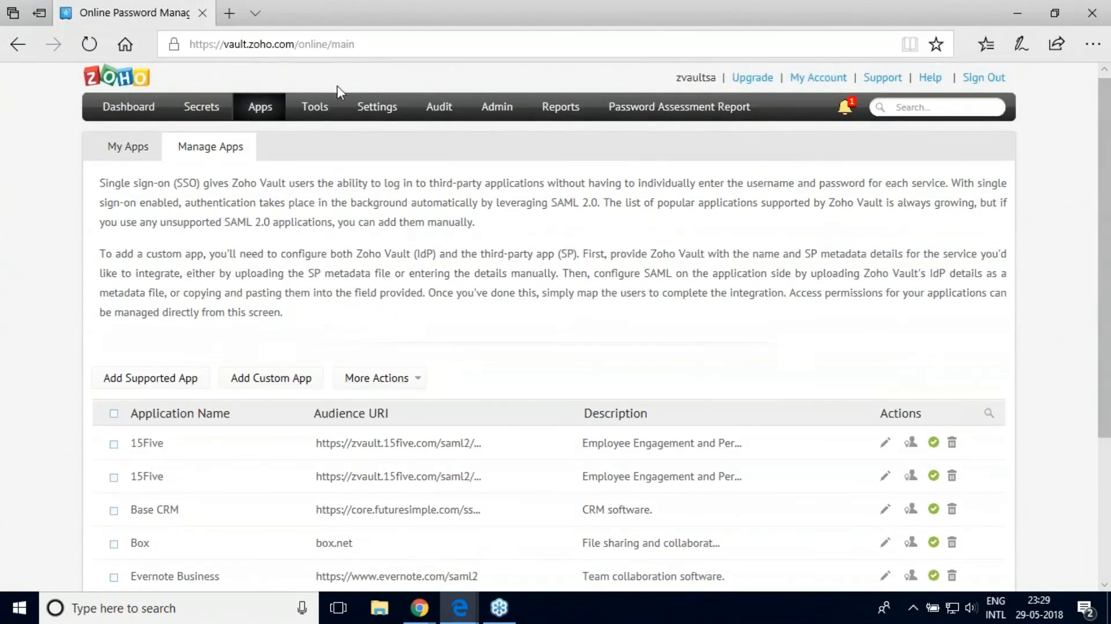
{"action": "left_click", "coordinate": [113, 163]}
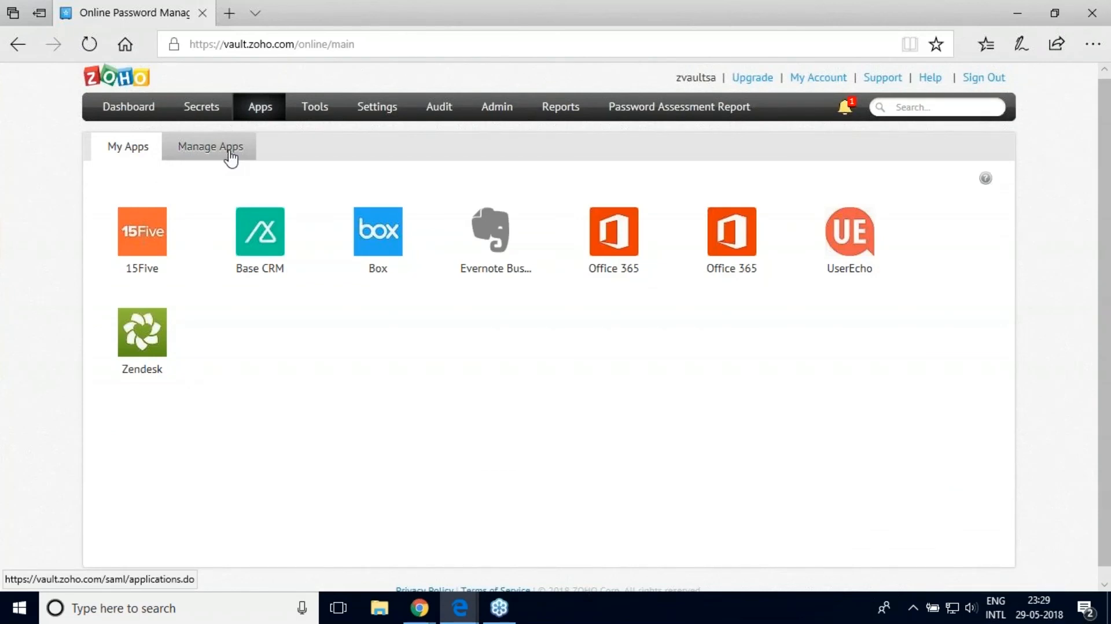
{"action": "left_click", "coordinate": [122, 153]}
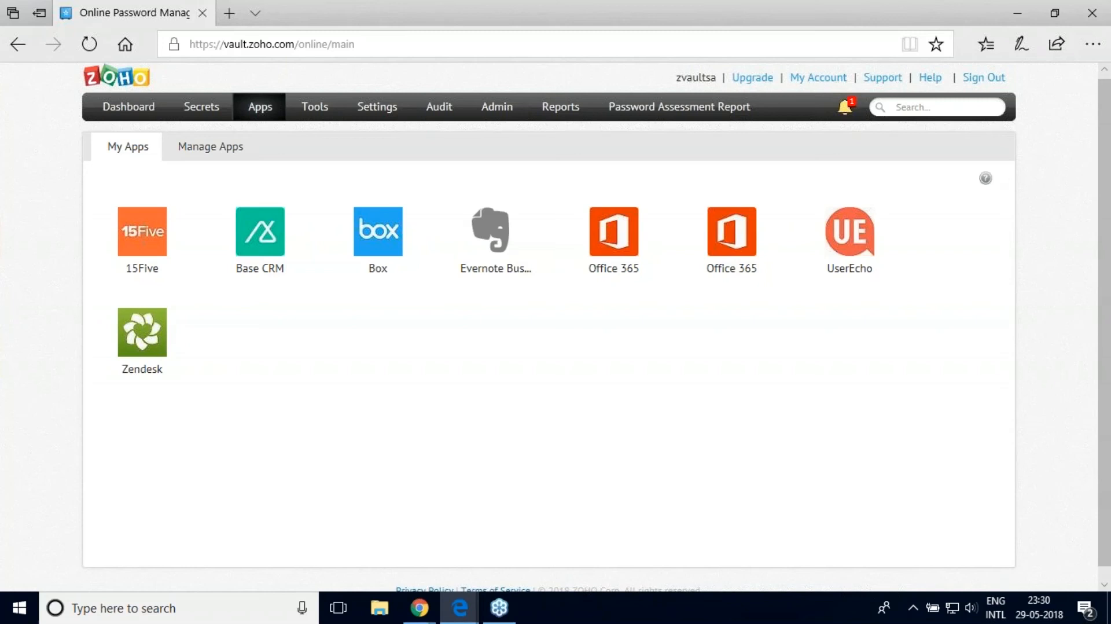
{"action": "left_click", "coordinate": [497, 108]}
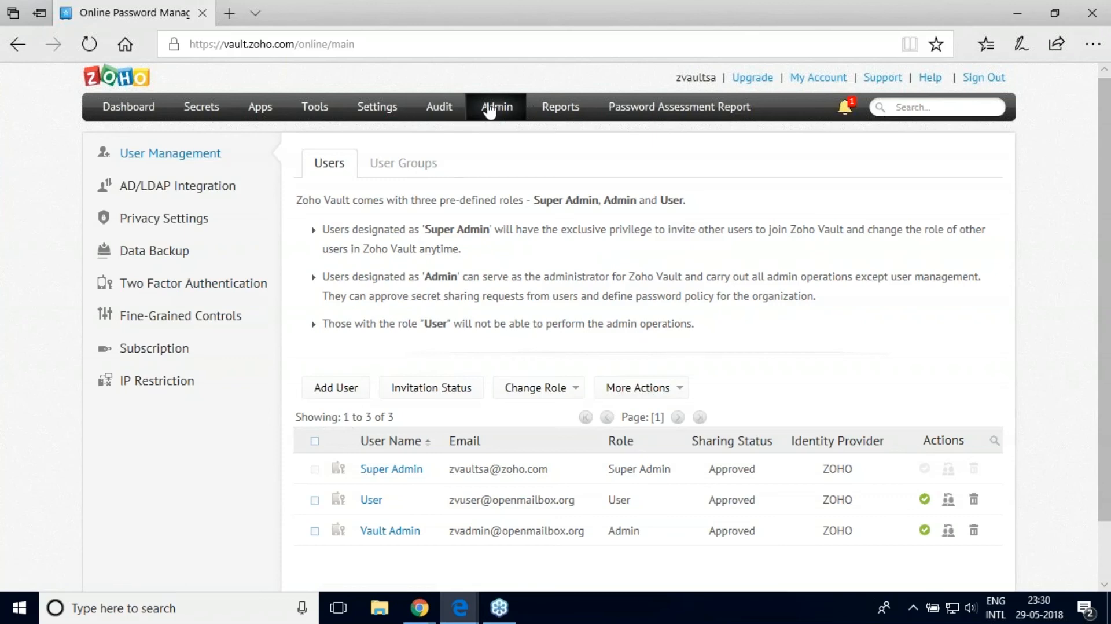
{"action": "left_click", "coordinate": [449, 112]}
Step: Open the notification rules and read the note about specific password events
{"action": "left_click", "coordinate": [134, 222]}
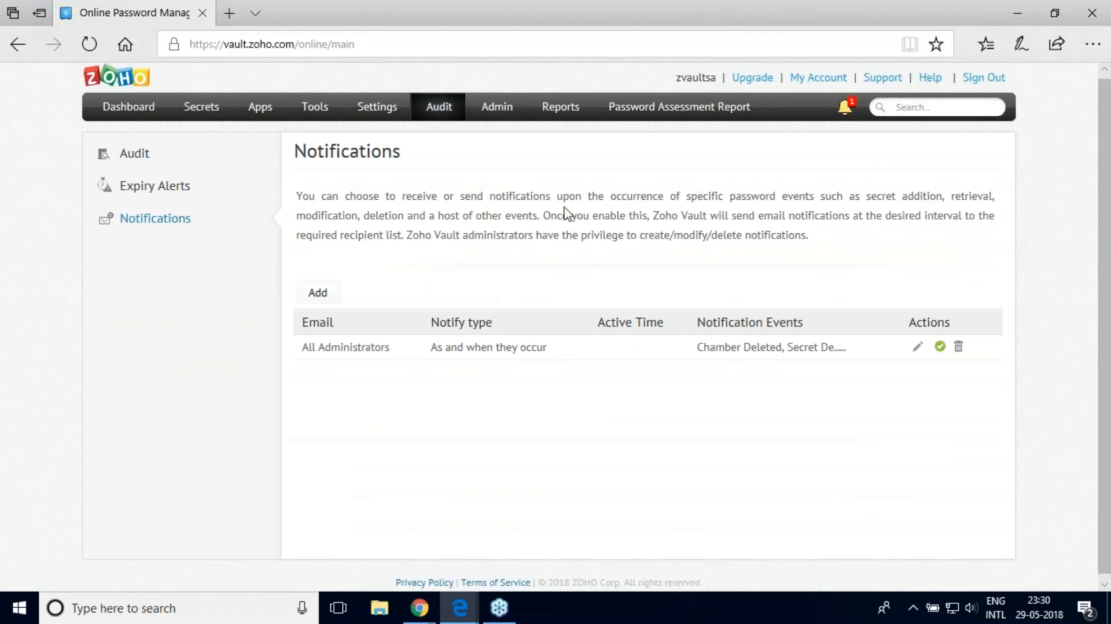
{"action": "left_click_drag", "start_coordinate": [691, 197], "coordinate": [792, 201]}
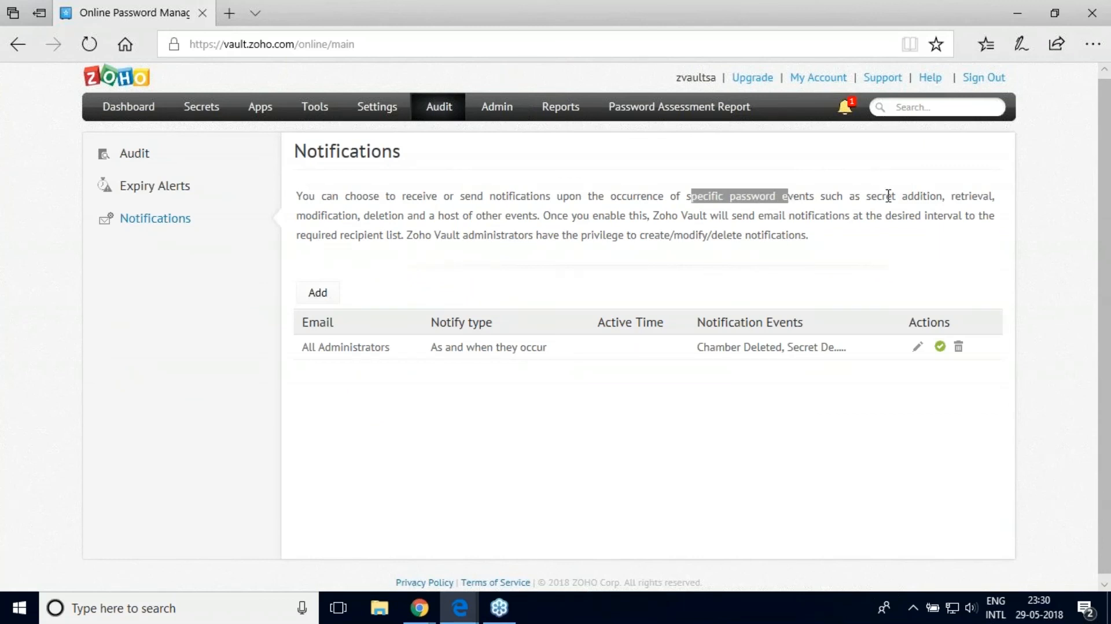
{"action": "left_click", "coordinate": [888, 195]}
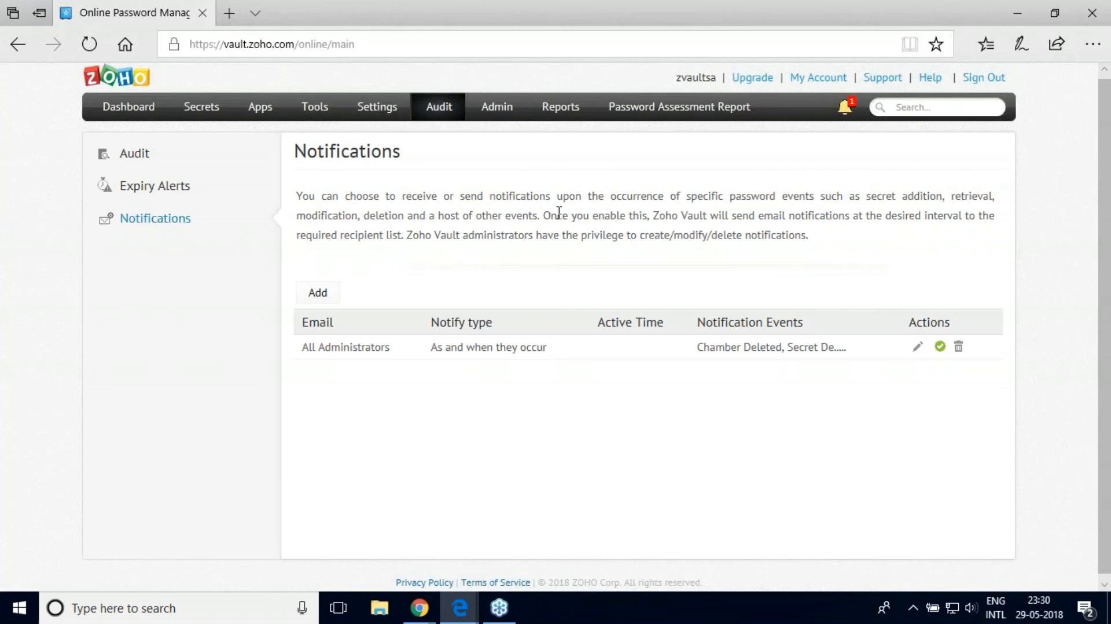
Step: Draft a specific-users notification sent Once for Secret Type Updated, then close without saving
{"action": "left_click", "coordinate": [326, 287]}
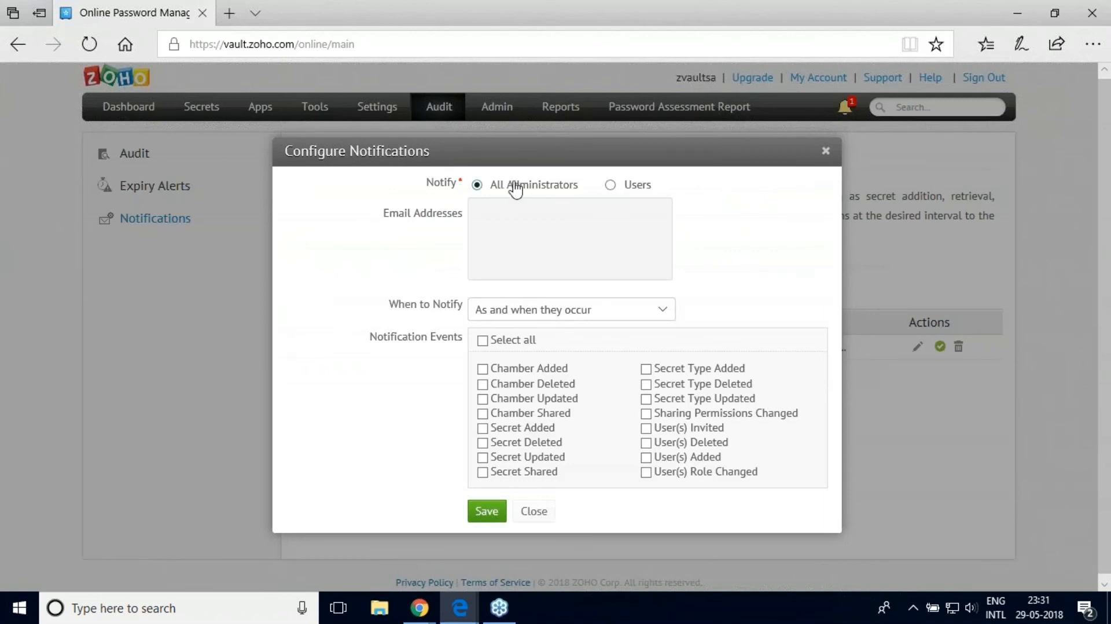
{"action": "left_click", "coordinate": [610, 188]}
{"action": "left_click", "coordinate": [531, 314]}
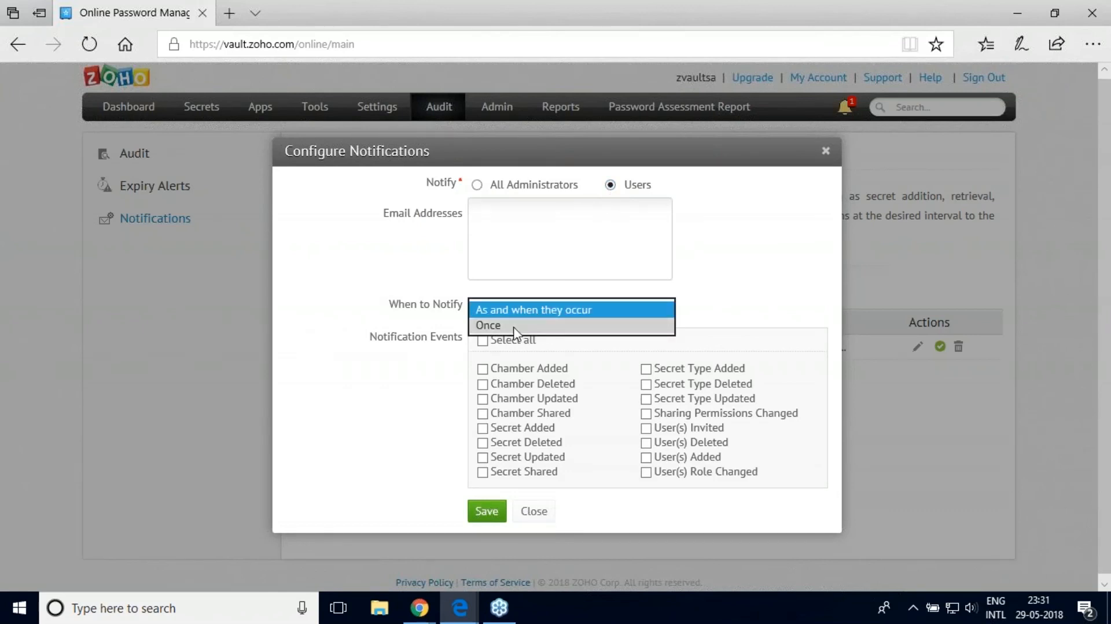
{"action": "left_click", "coordinate": [516, 325]}
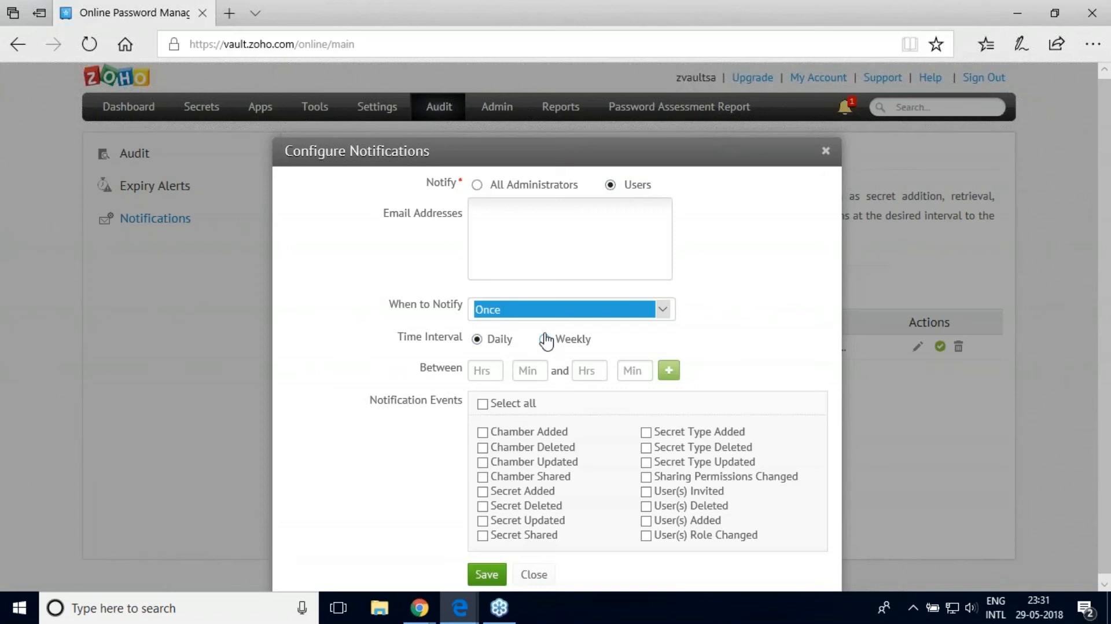
{"action": "left_click", "coordinate": [484, 405]}
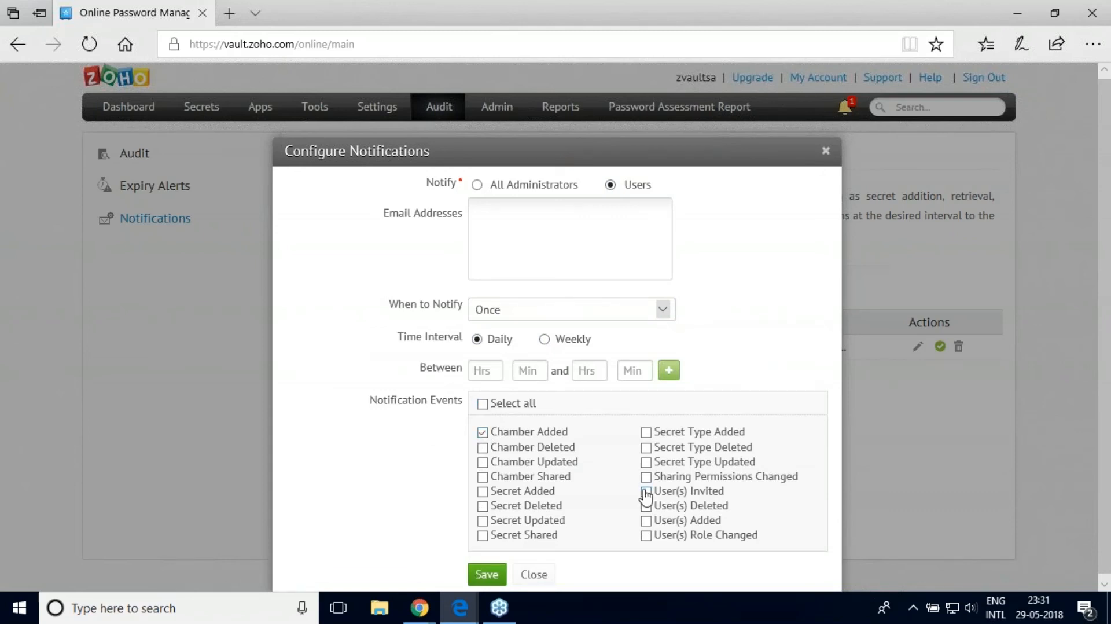
{"action": "left_click", "coordinate": [646, 463]}
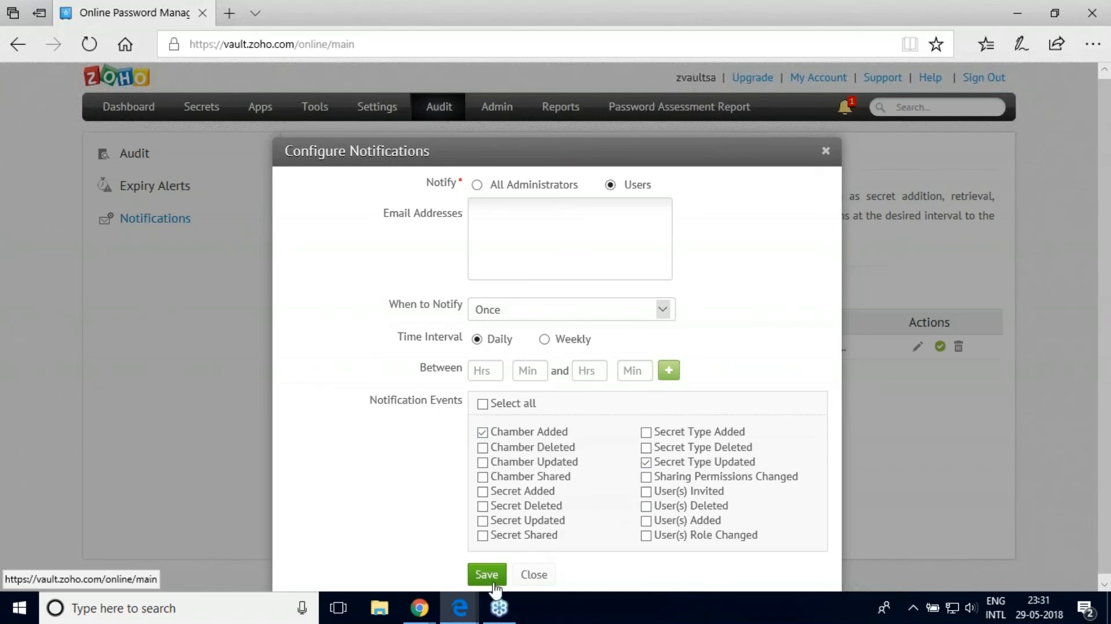
{"action": "left_click", "coordinate": [527, 576]}
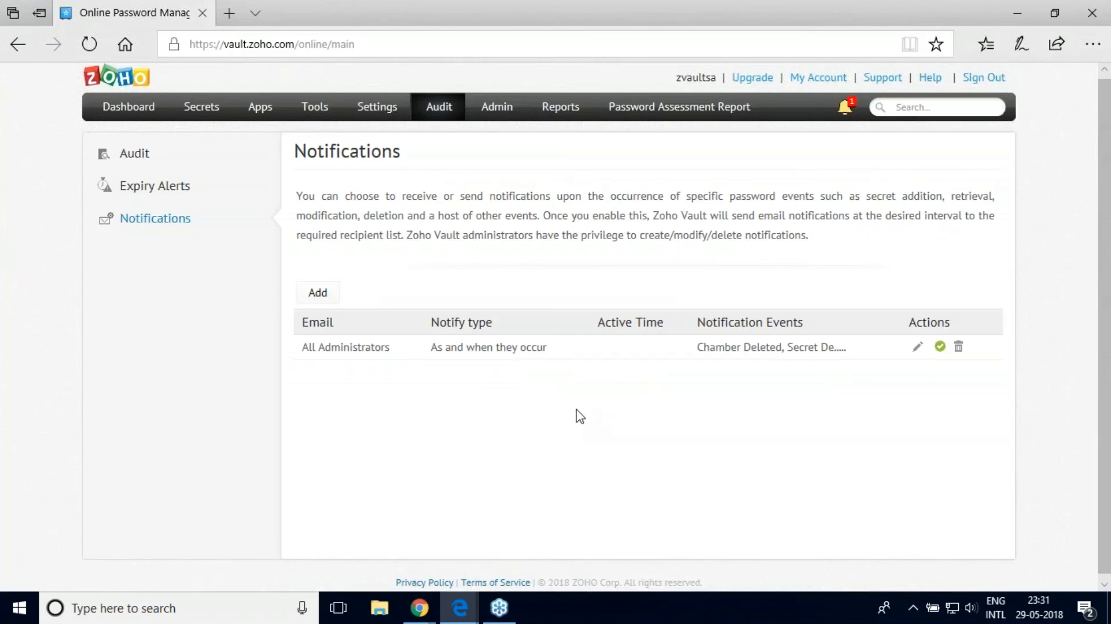
Step: On Expiry Alerts, toggle secret expiry notification and alerts off and back on
{"action": "left_click", "coordinate": [164, 196]}
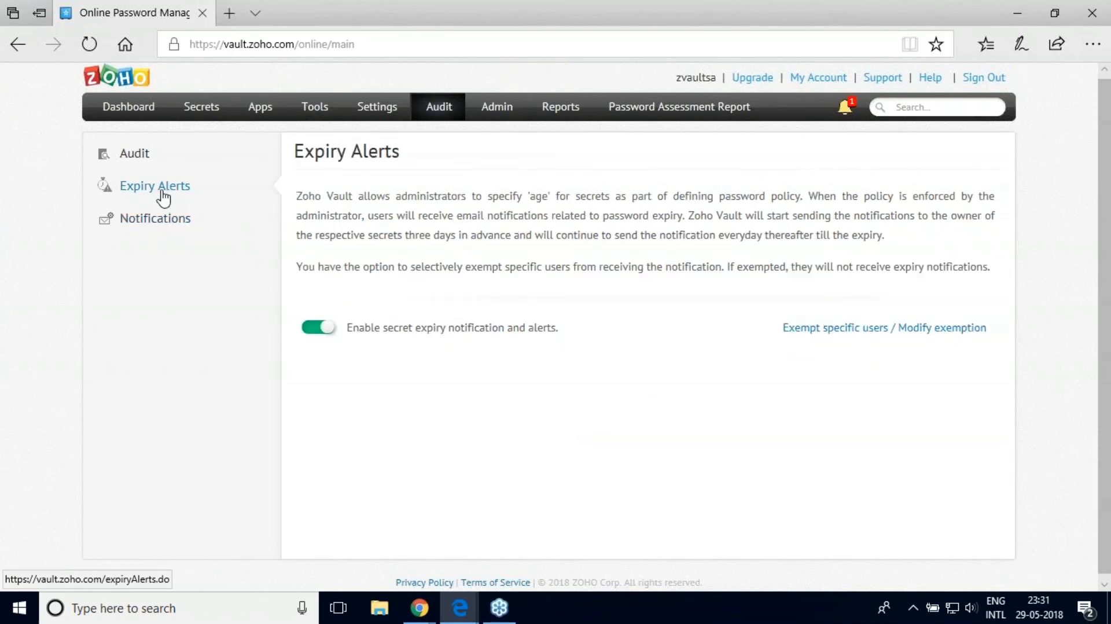
{"action": "left_click", "coordinate": [312, 333]}
{"action": "left_click", "coordinate": [325, 334]}
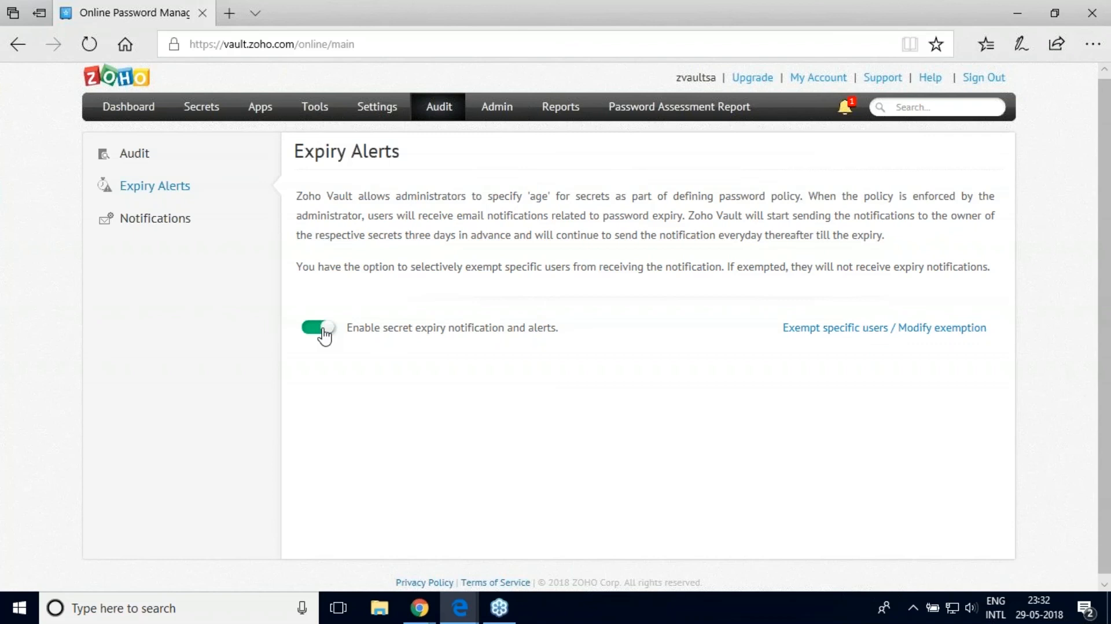
Step: Review Emergency Access under Settings, then open Admin User Management with its three users
{"action": "left_click", "coordinate": [366, 114]}
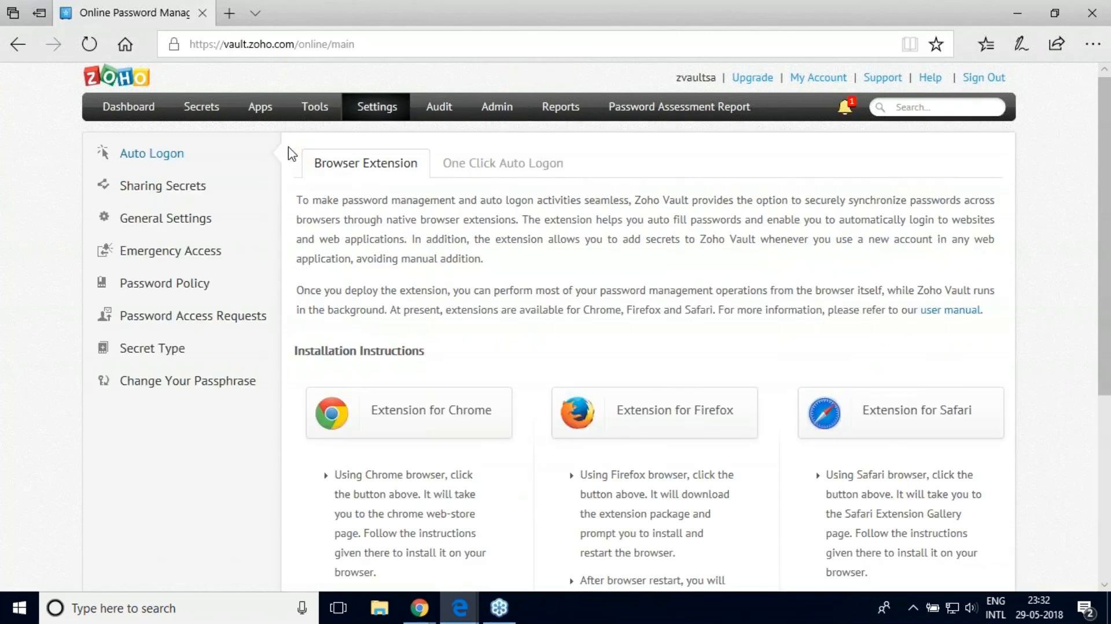
{"action": "left_click", "coordinate": [172, 253]}
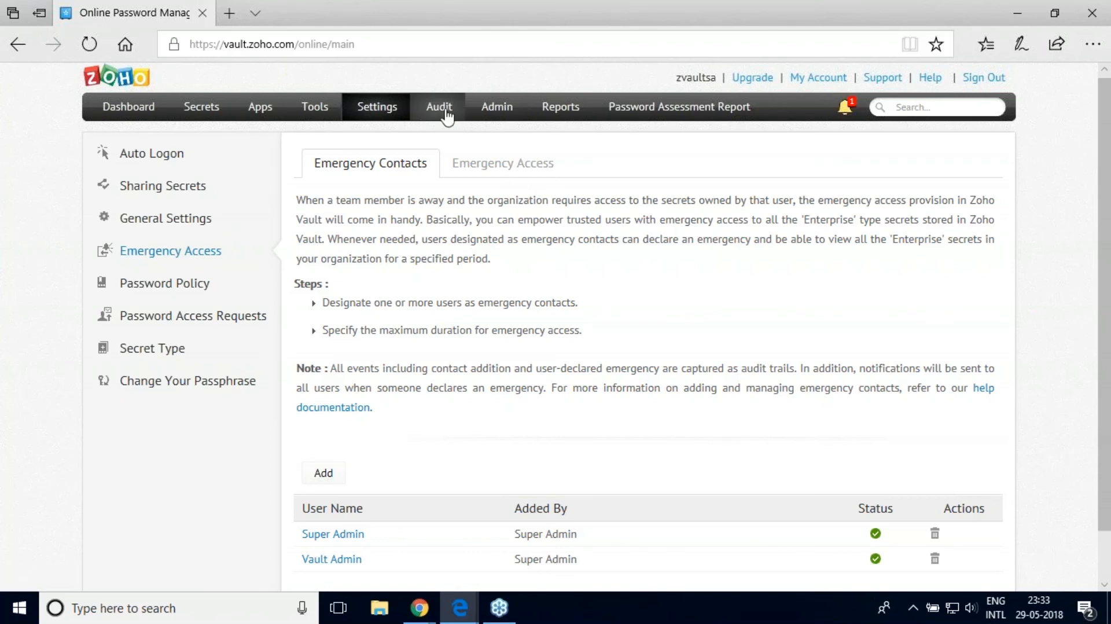
{"action": "left_click", "coordinate": [496, 111]}
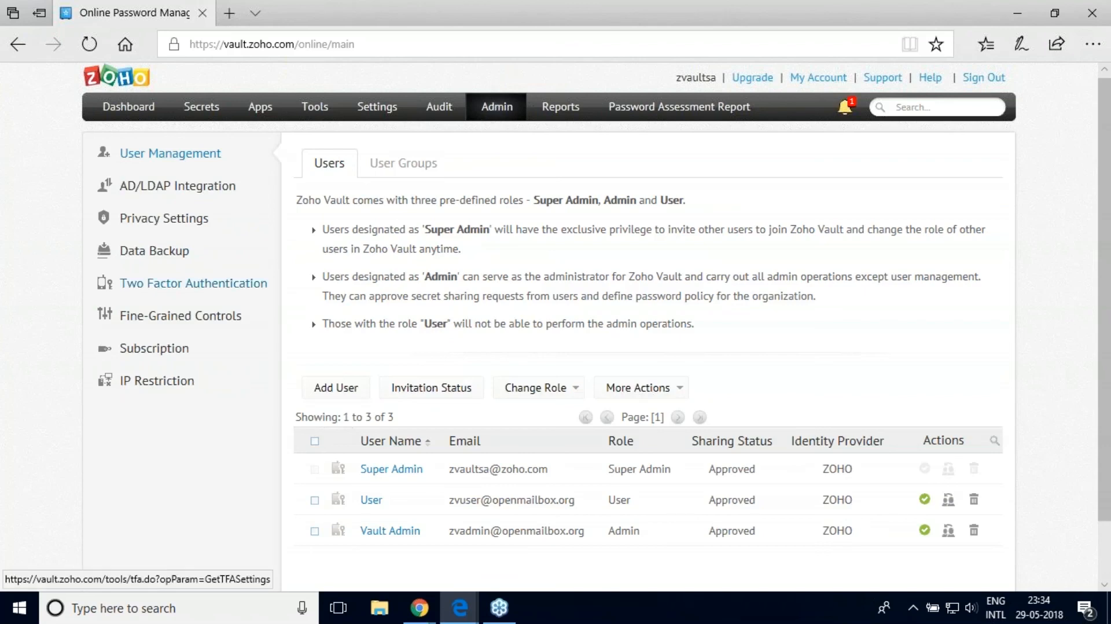
Step: Open Admin Fine-Grained Controls and scroll through the user restriction options and back
{"action": "left_click", "coordinate": [230, 317]}
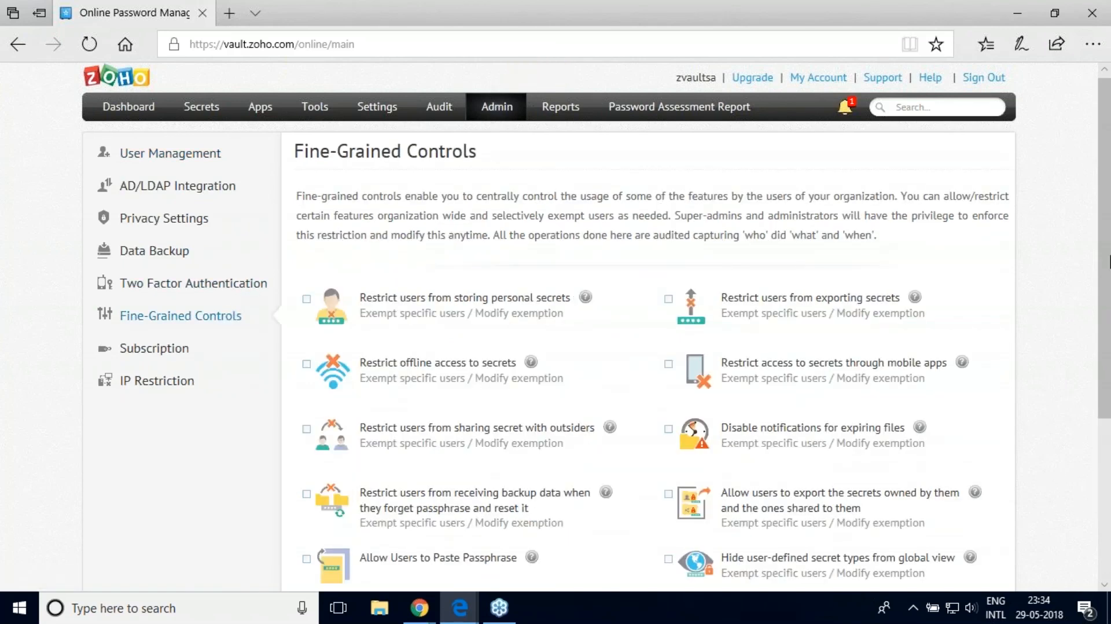
{"action": "left_click_drag", "start_coordinate": [1109, 285], "coordinate": [1109, 392]}
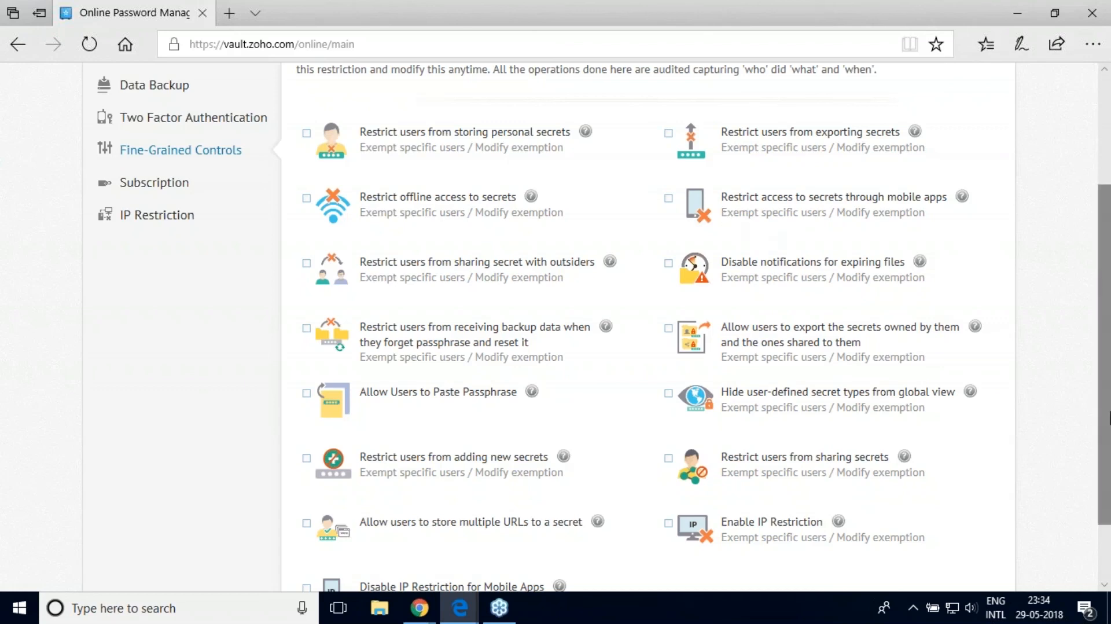
{"action": "left_click_drag", "start_coordinate": [1107, 422], "coordinate": [1093, 305]}
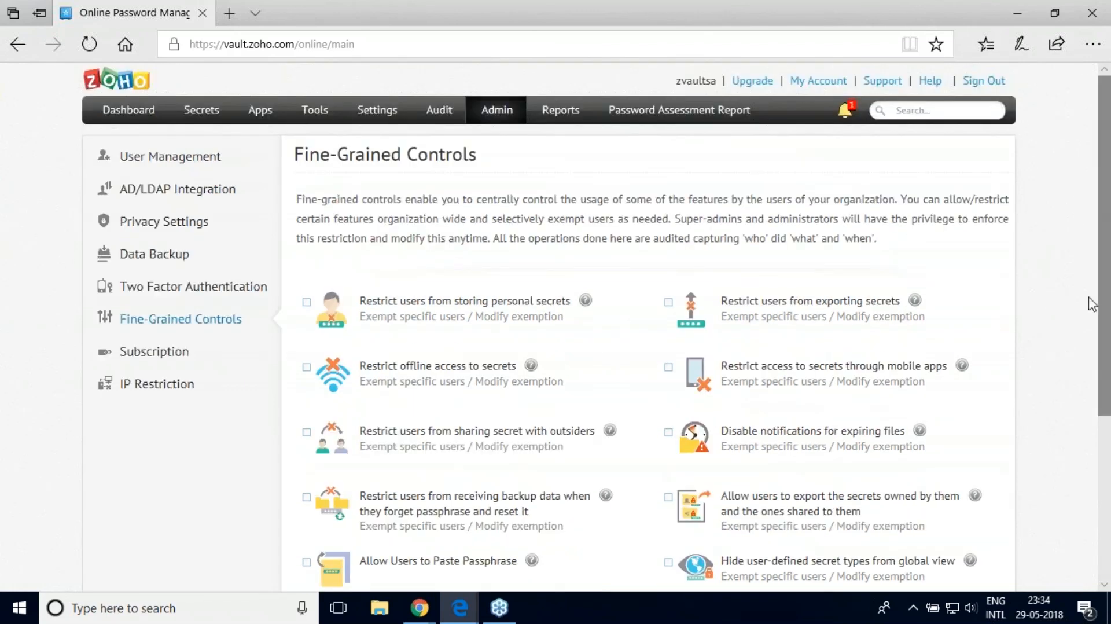
Step: Tick Enable Backup under Data Backup and set How Often to Daily
{"action": "left_click", "coordinate": [168, 256]}
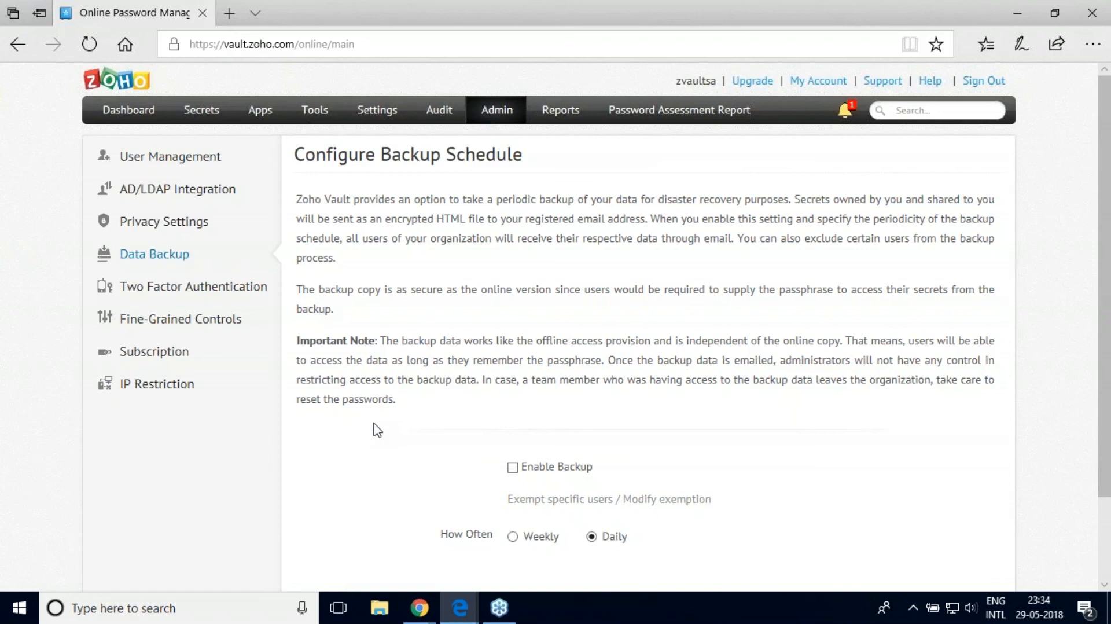
{"action": "left_click", "coordinate": [511, 470]}
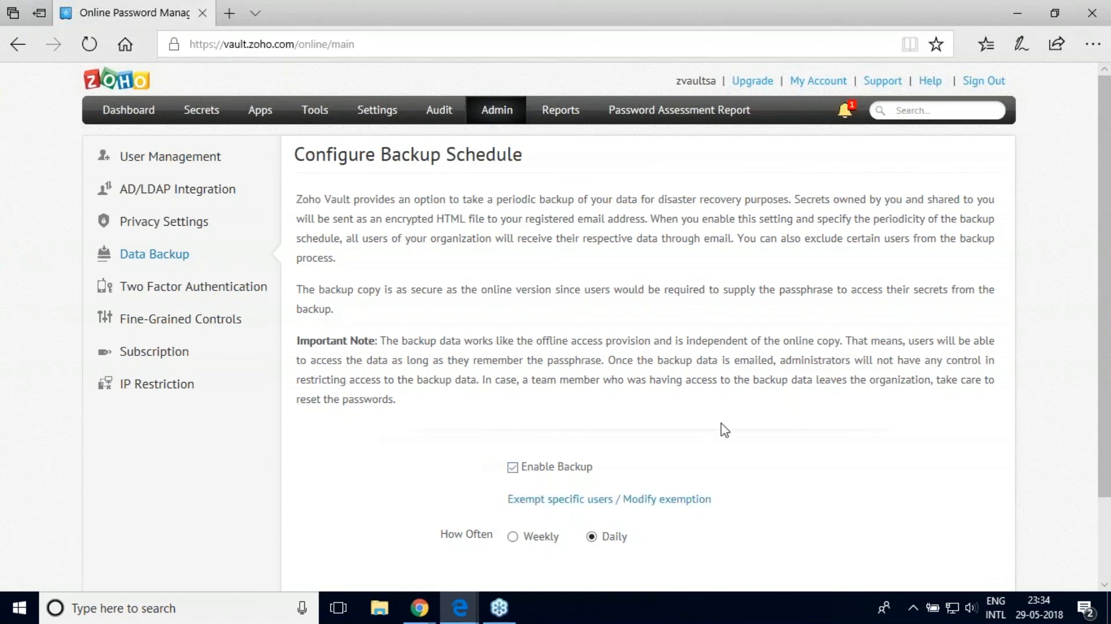
{"action": "left_click_drag", "start_coordinate": [1101, 380], "coordinate": [1107, 435]}
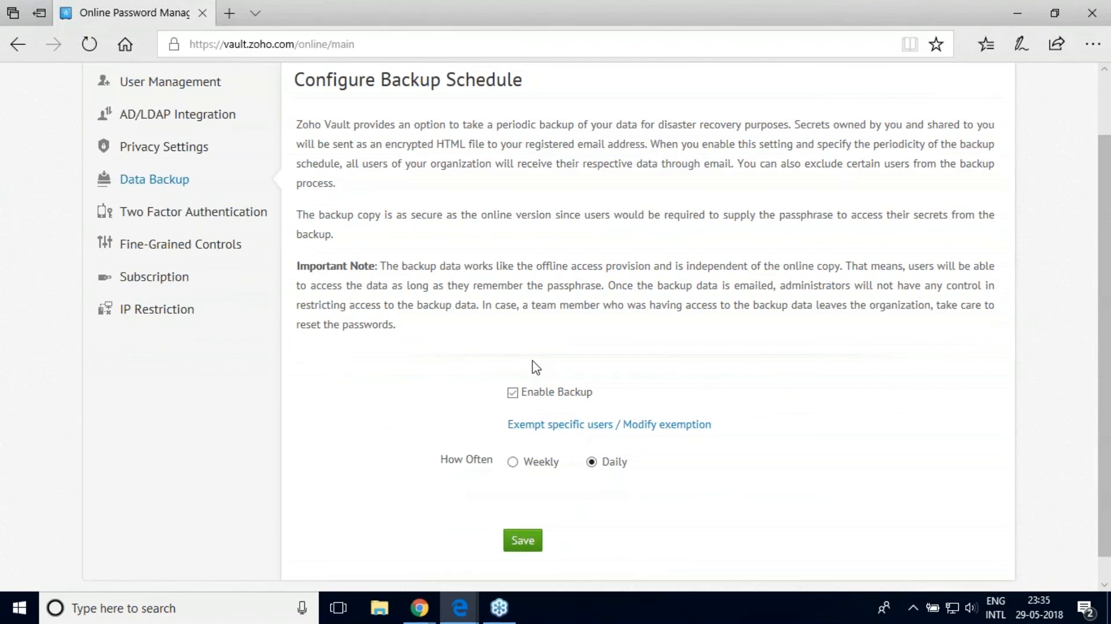
{"action": "left_click", "coordinate": [591, 462]}
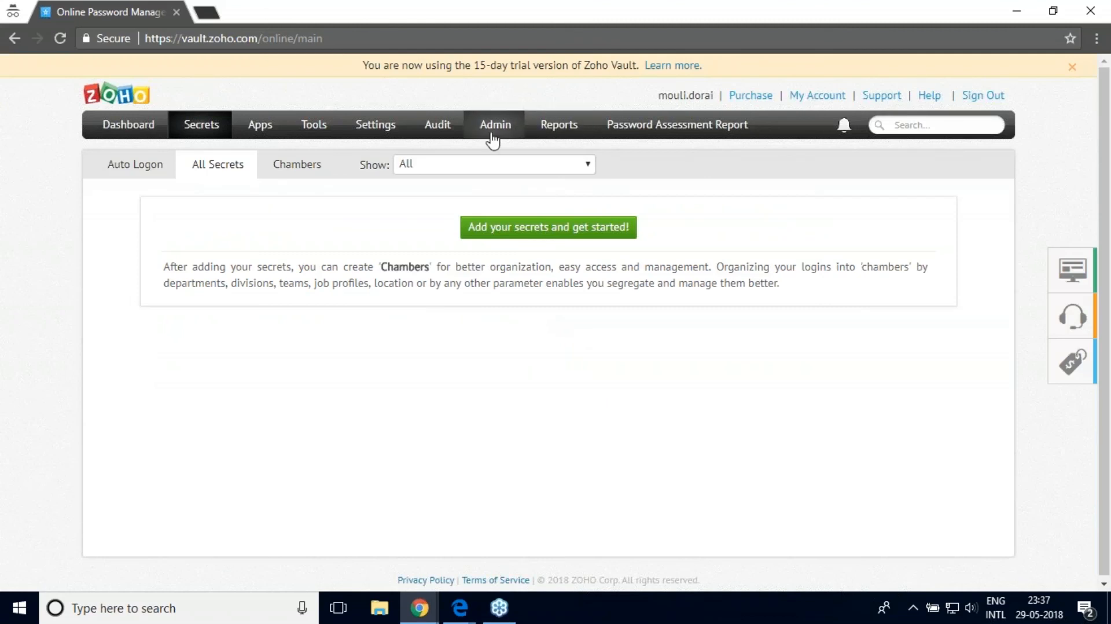
Step: Review the Users Audit and Audit Activity logs, then open the seven-report Reports list
{"action": "left_click", "coordinate": [444, 129]}
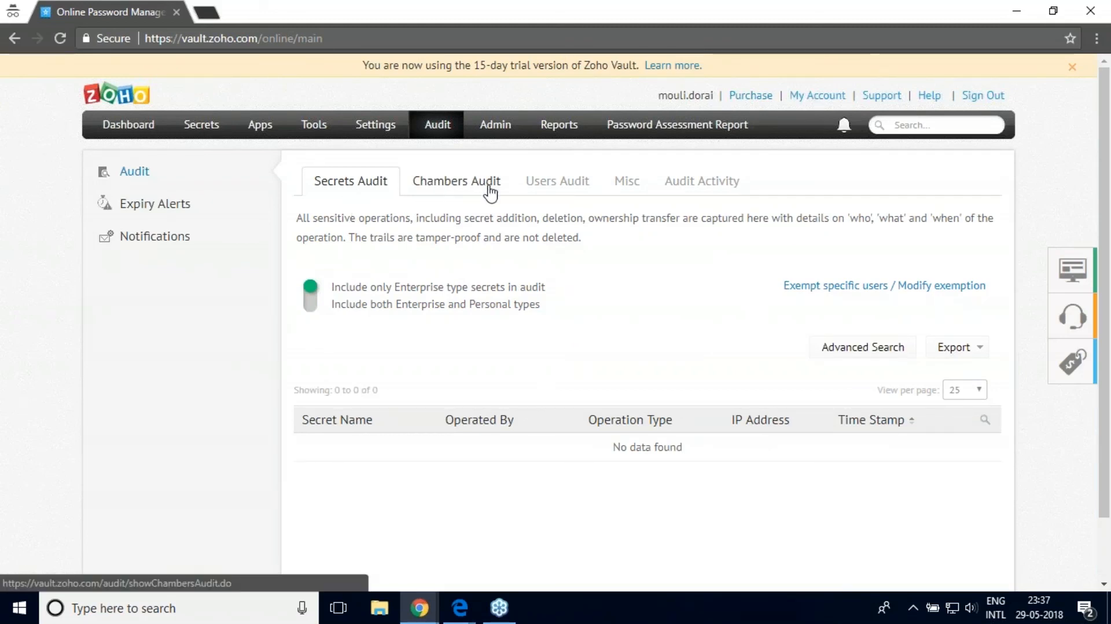
{"action": "left_click", "coordinate": [546, 189]}
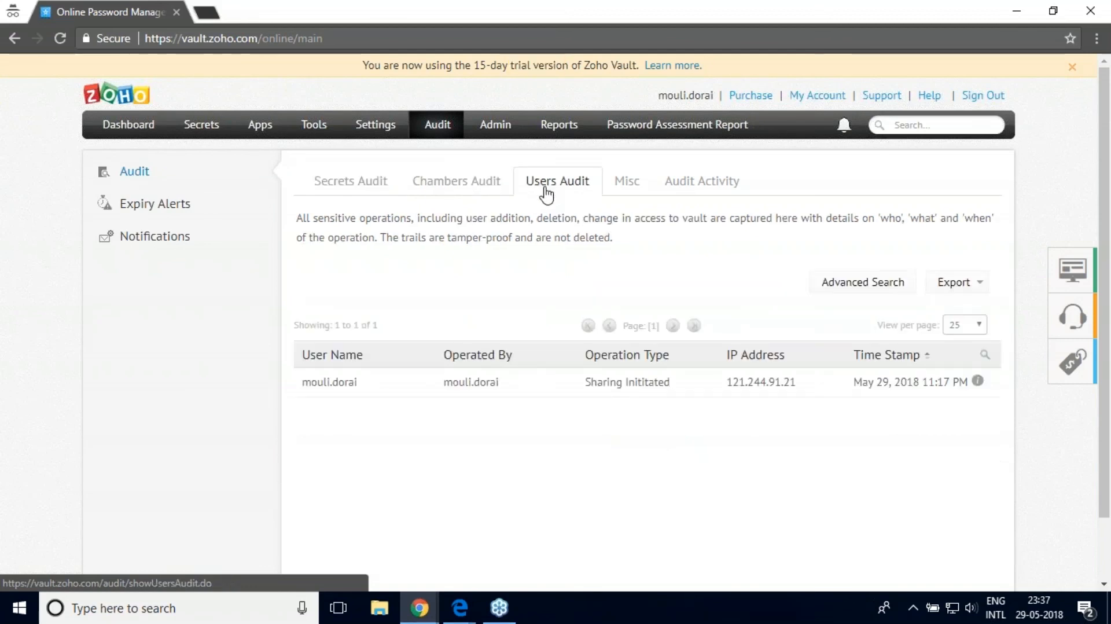
{"action": "left_click", "coordinate": [689, 197]}
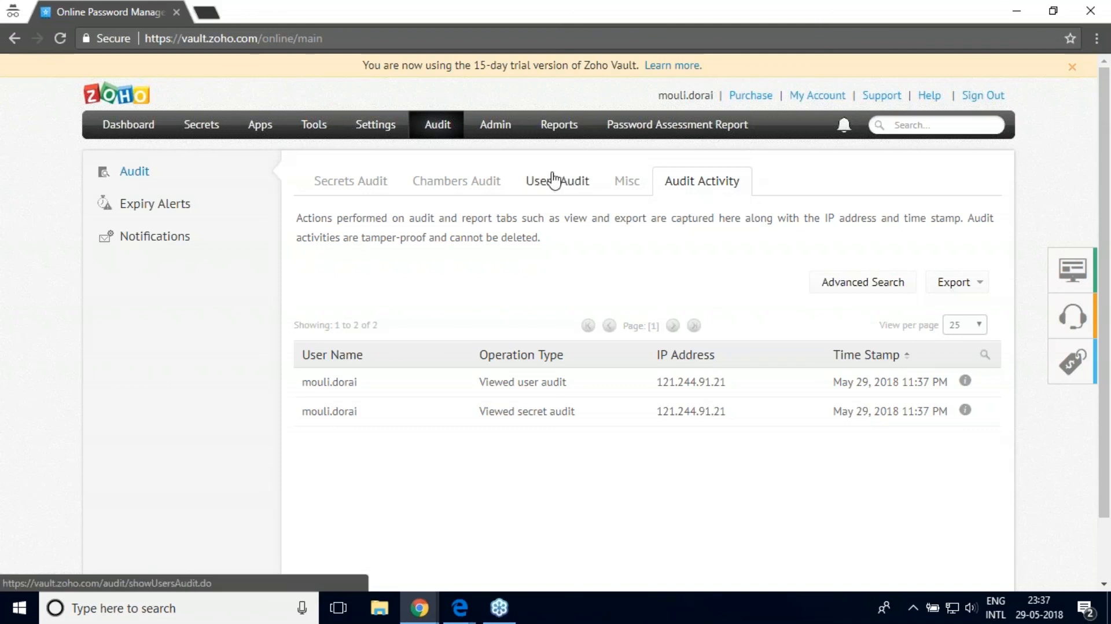
{"action": "left_click", "coordinate": [555, 128]}
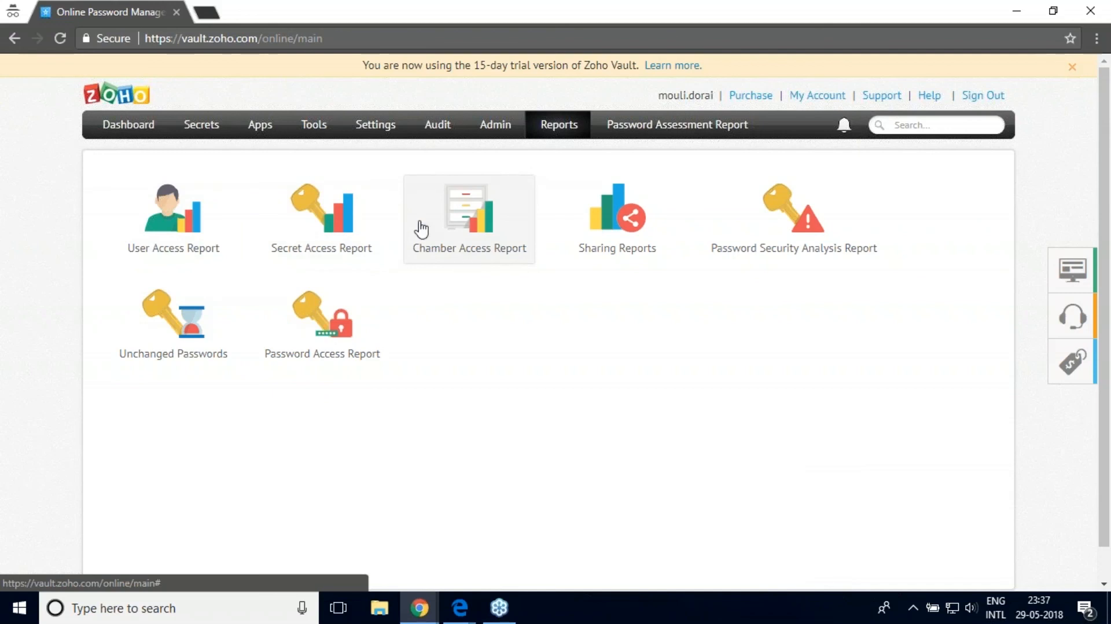
Step: Open Settings to show the auto logon and browser extension options
{"action": "left_click", "coordinate": [376, 124]}
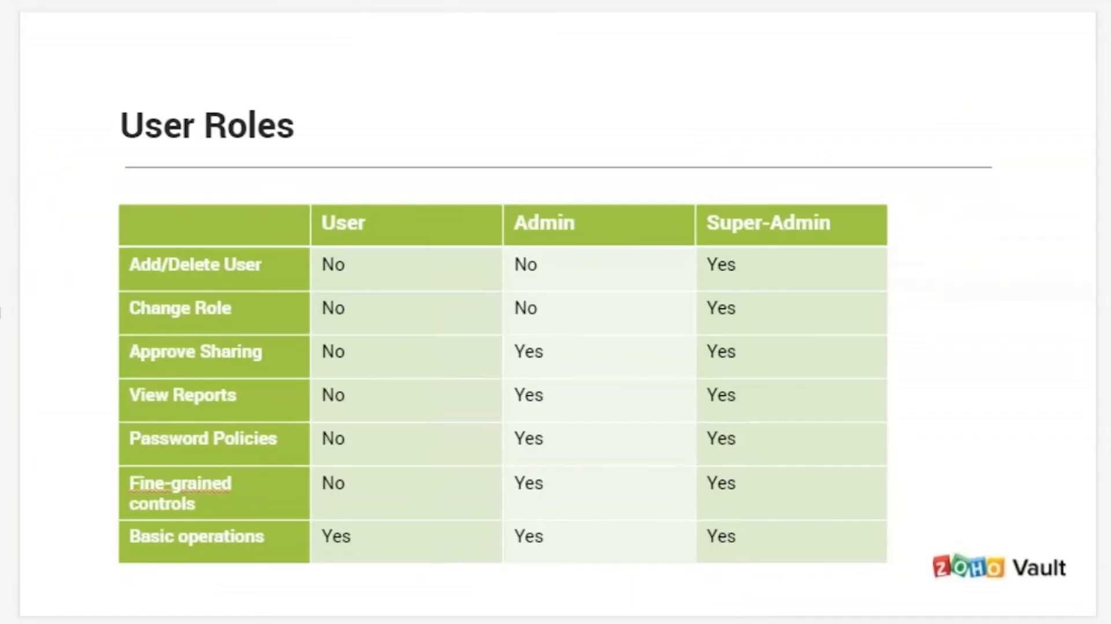
Step: Advance past Some Basics to the Resources slide and place the cursor after 'Admin Guide'
{"action": "key", "text": "Down"}
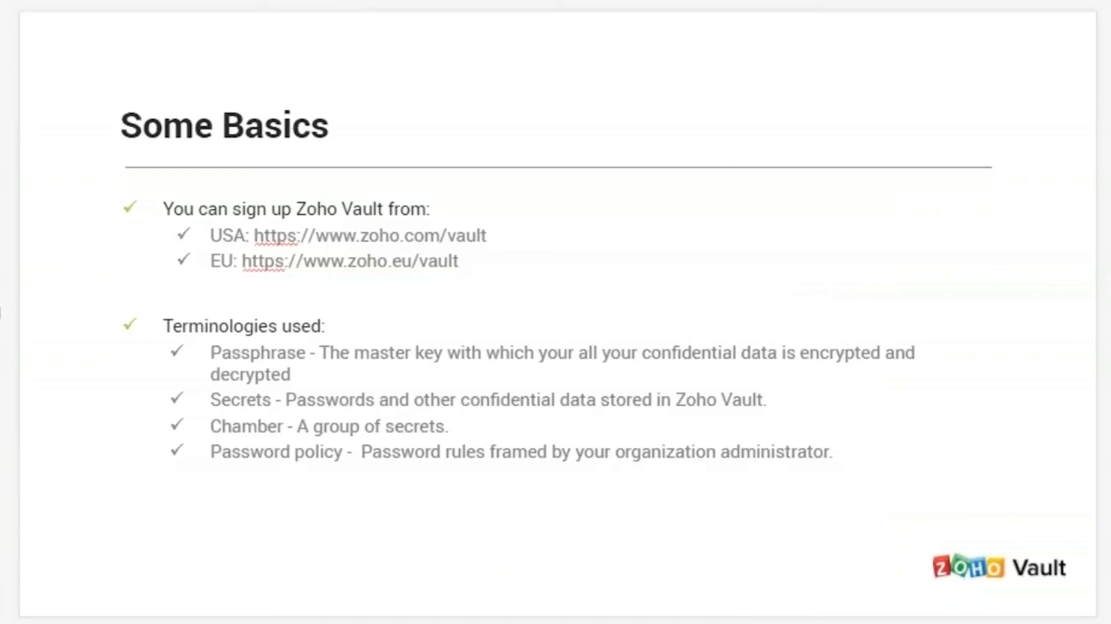
{"action": "key", "text": "Down"}
{"action": "key", "text": "Down"}
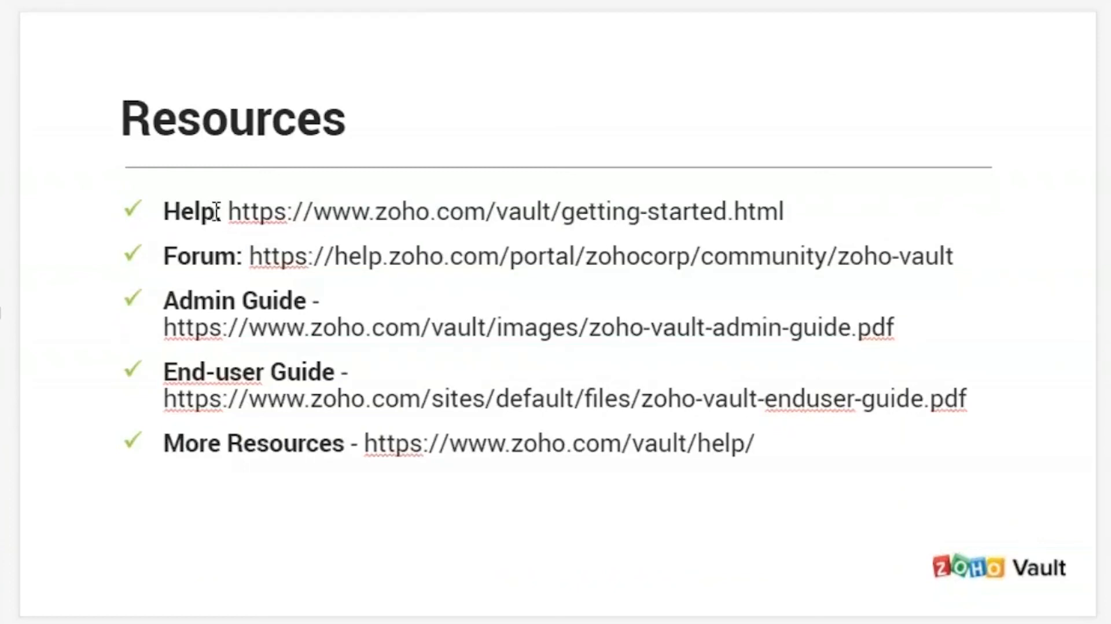
{"action": "left_click", "coordinate": [223, 246]}
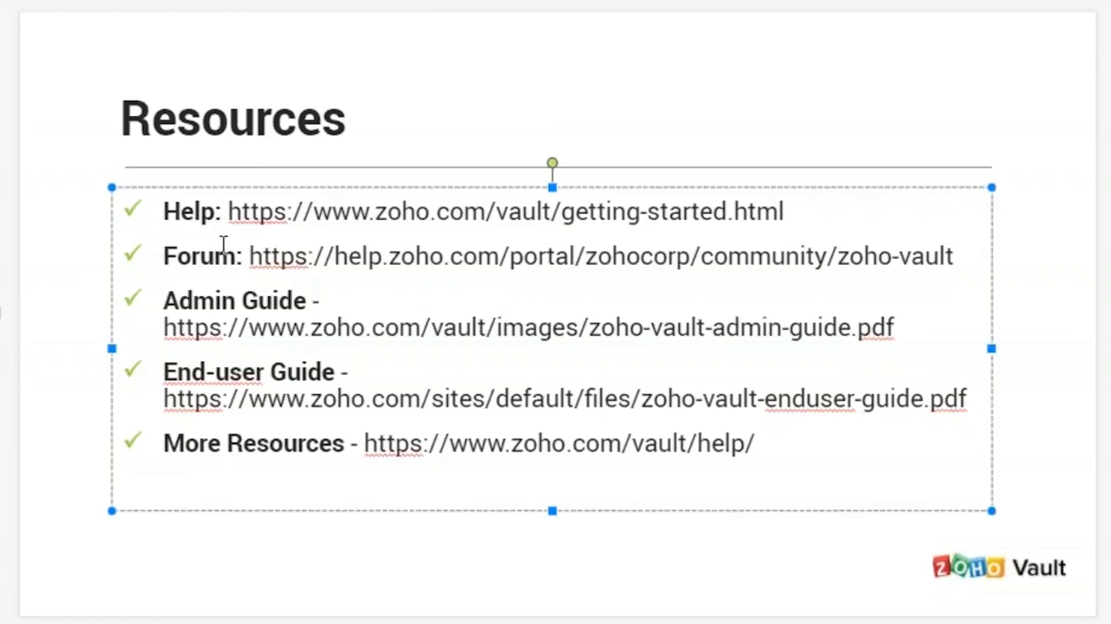
{"action": "left_click", "coordinate": [404, 309]}
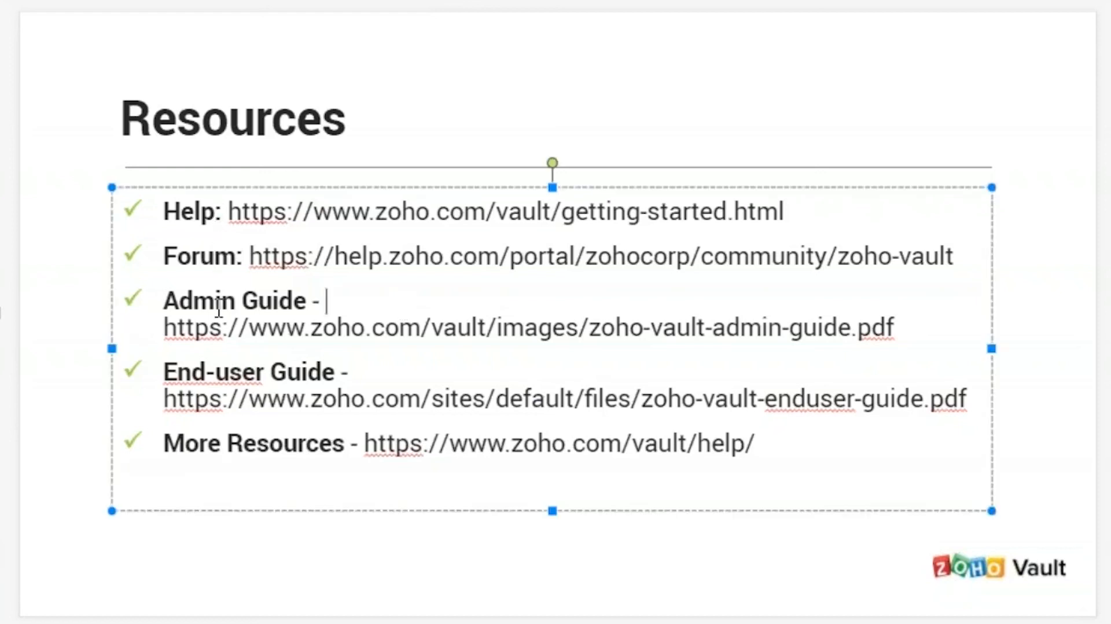